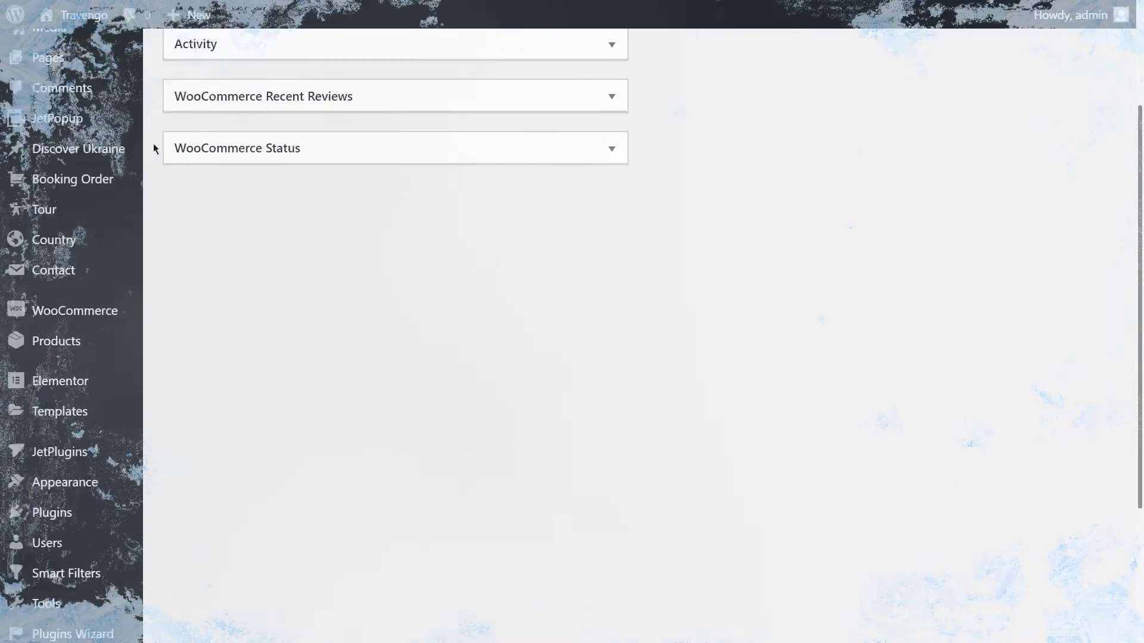
scroll(153, 145, "down", 1)
Tick the Calendar module on JetEngine's Modules tab and save the module settings
mouse_move(116, 563)
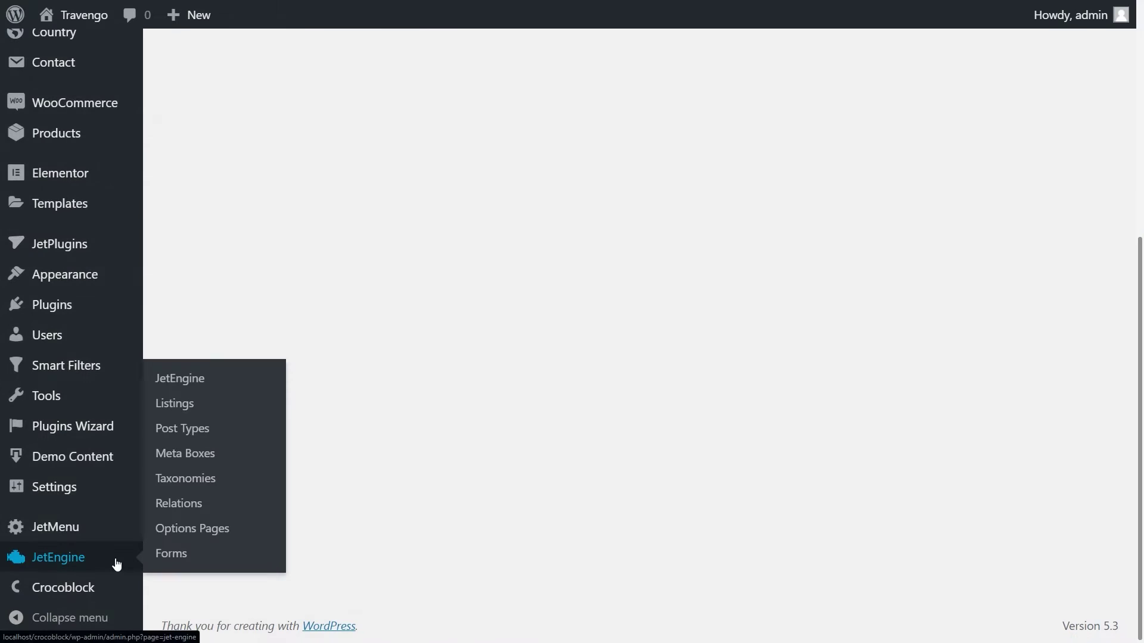
left_click(164, 379)
left_click(395, 289)
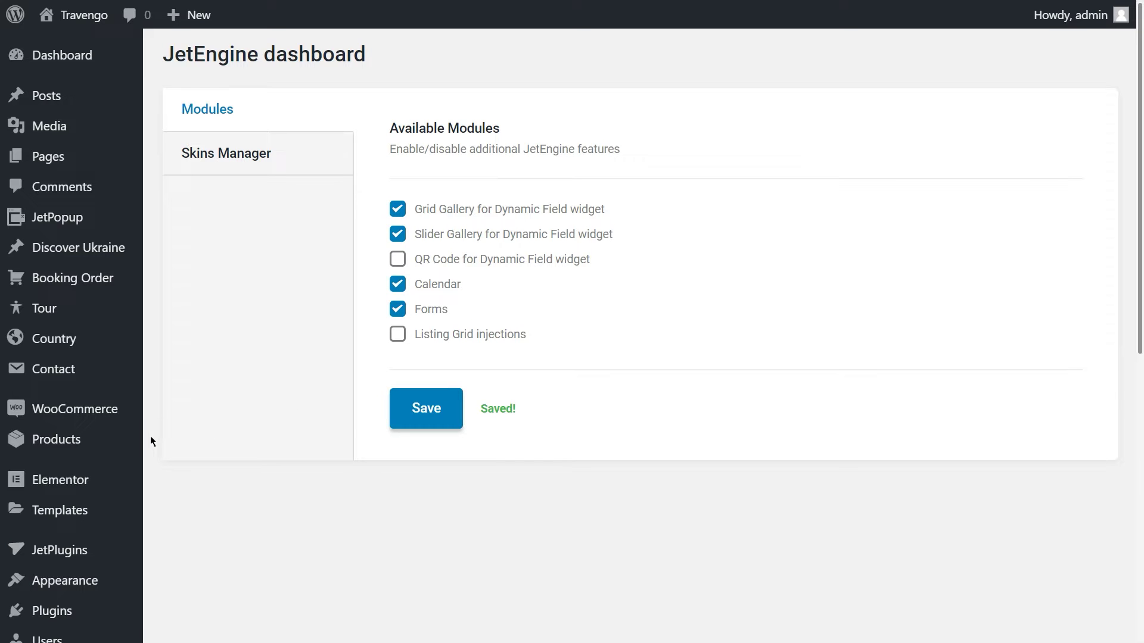
scroll(151, 438, "down", 5)
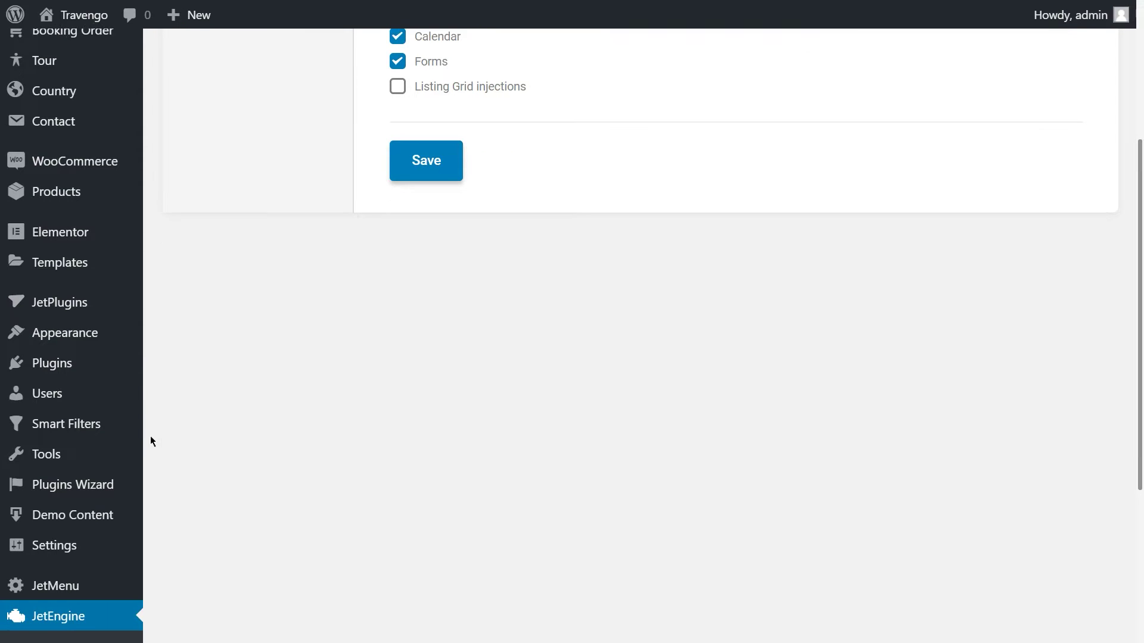
scroll(151, 438, "down", 5)
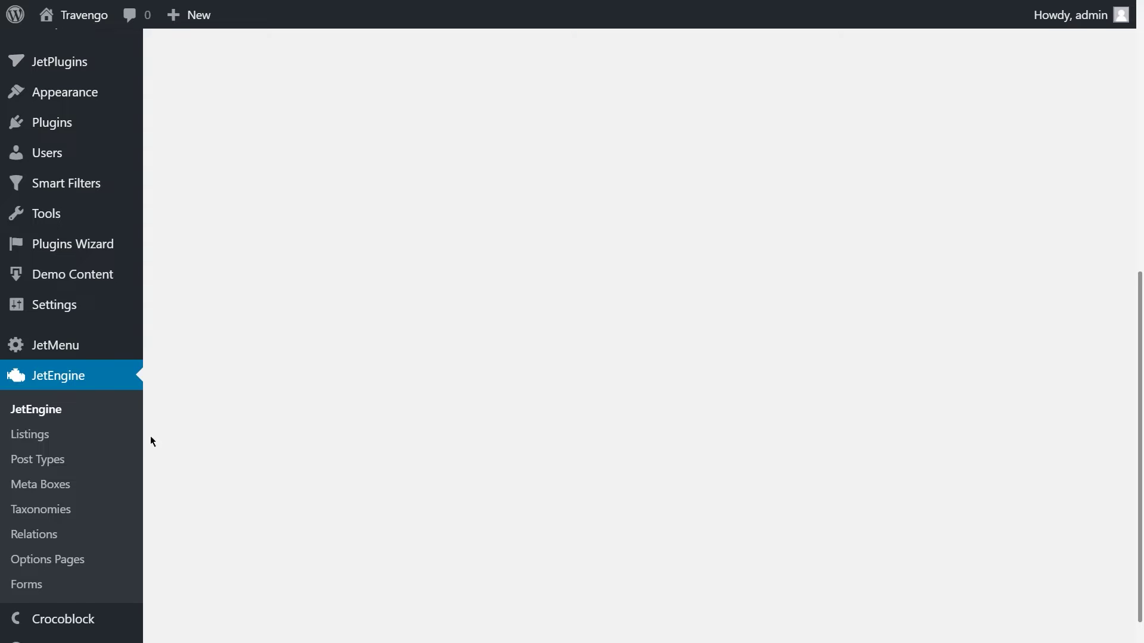
Start a new JetEngine post type named 'Advent Calendar' with slug advent-calendar
left_click(127, 453)
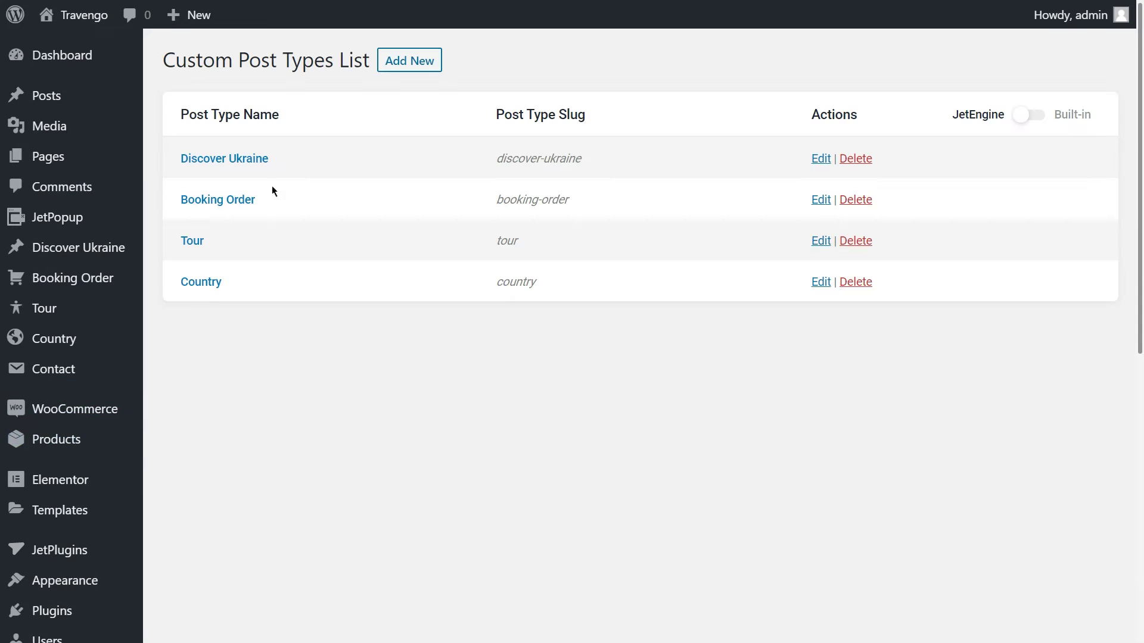
left_click(382, 61)
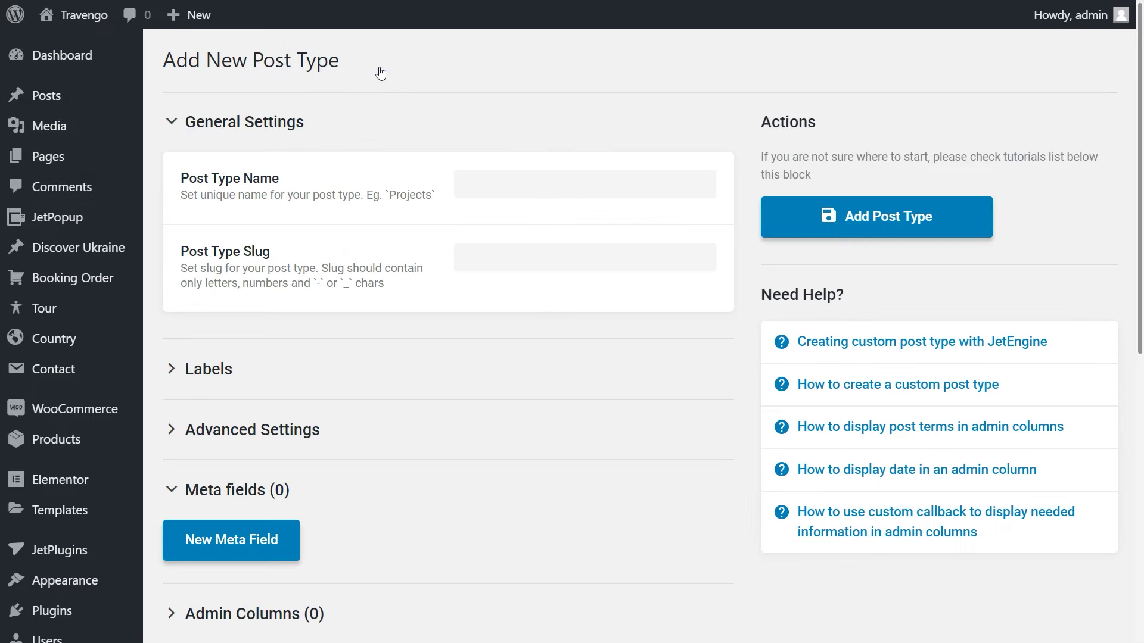
left_click(464, 182)
type("Advent Calendar")
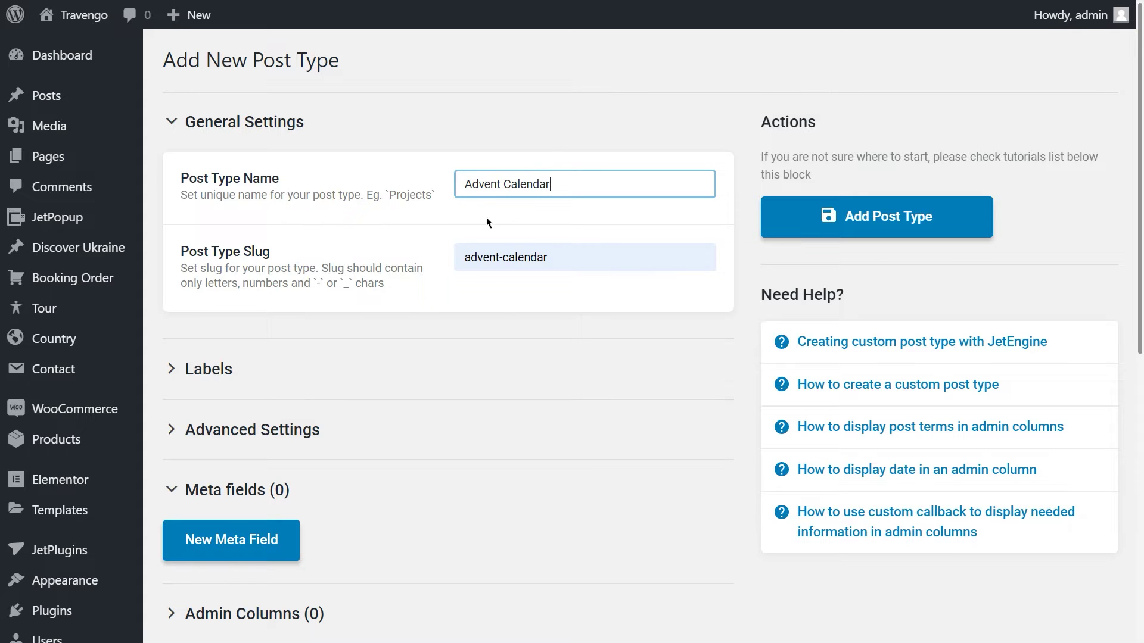
left_click(508, 296)
scroll(509, 296, "down", 5)
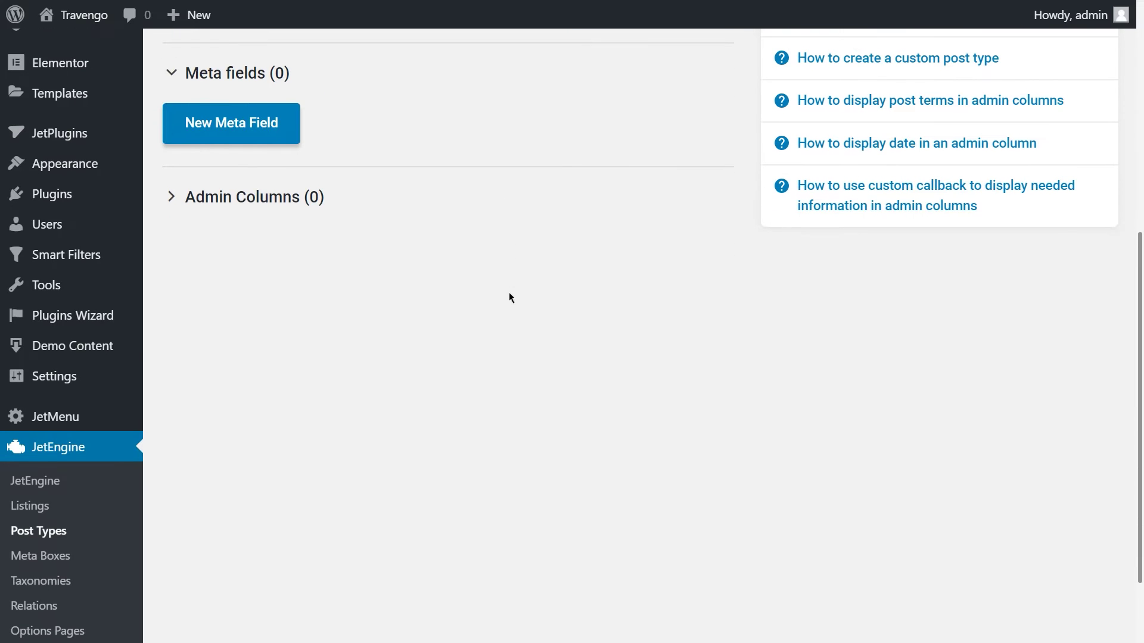
Add a 'Title' text meta field to the post type
left_click(225, 145)
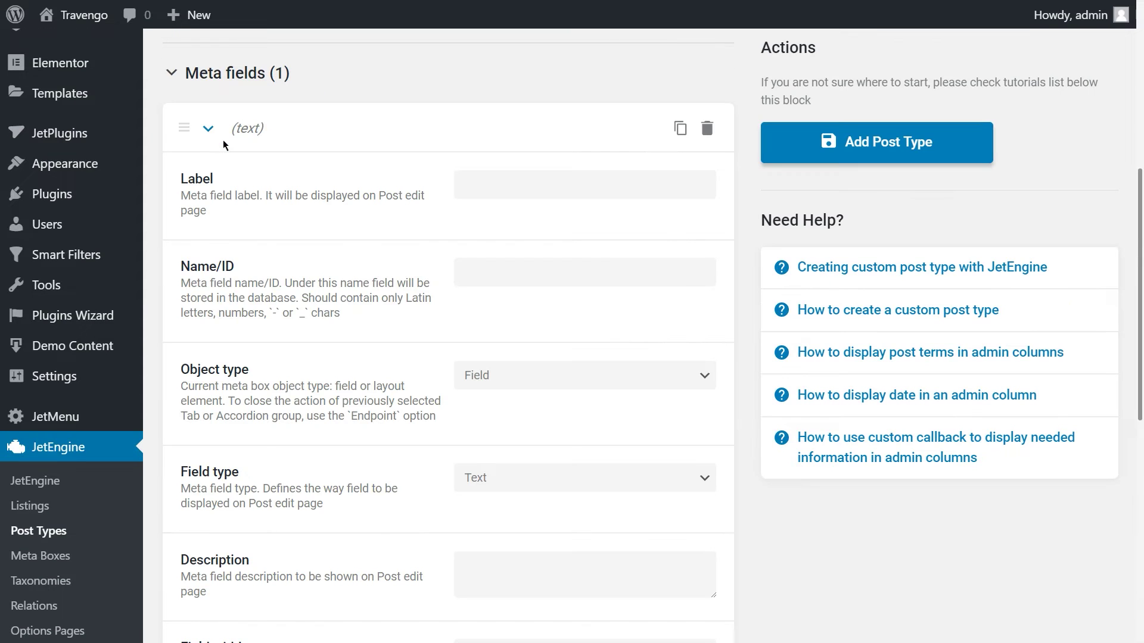
left_click(459, 181)
type("Title")
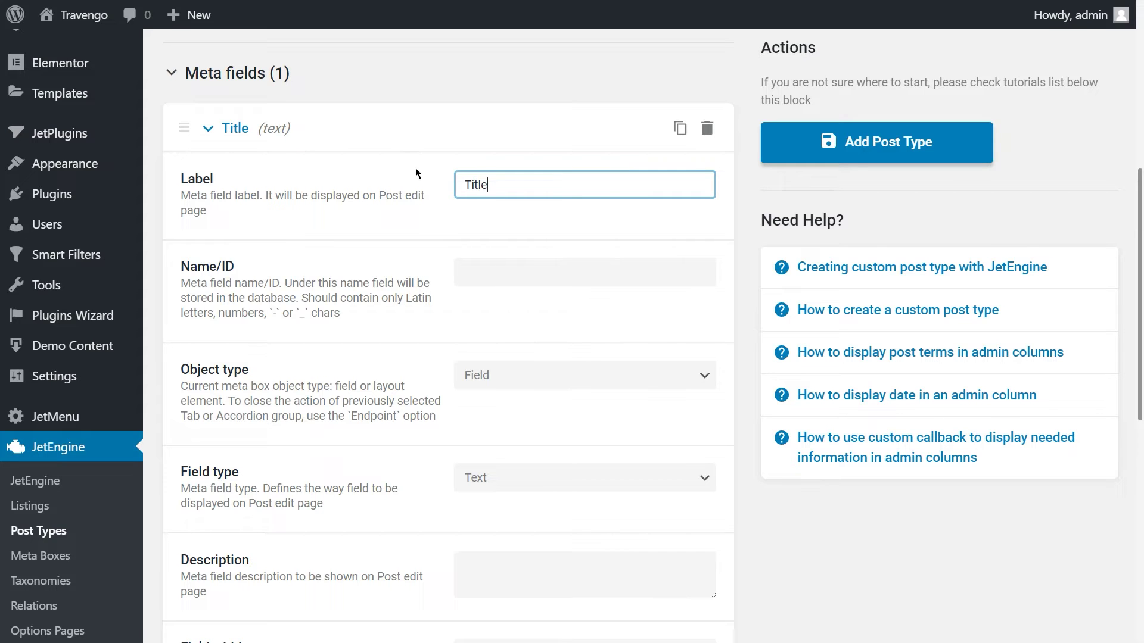
left_click(208, 128)
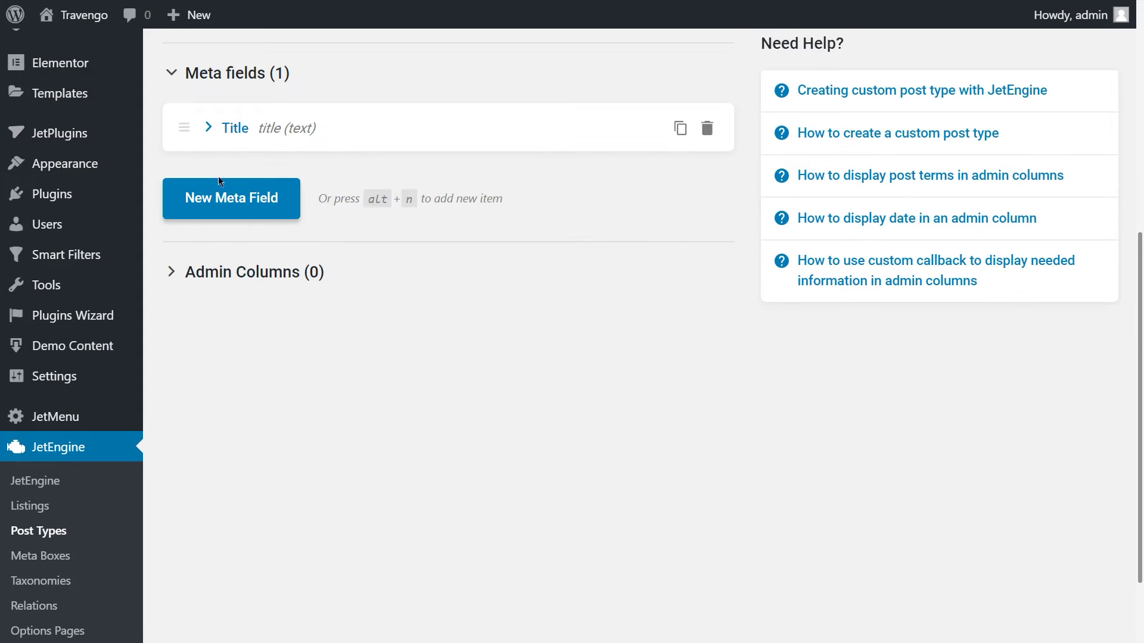
Add a 'Date' meta field of type Date, saved as a timestamp
left_click(223, 198)
left_click(461, 254)
type("Date")
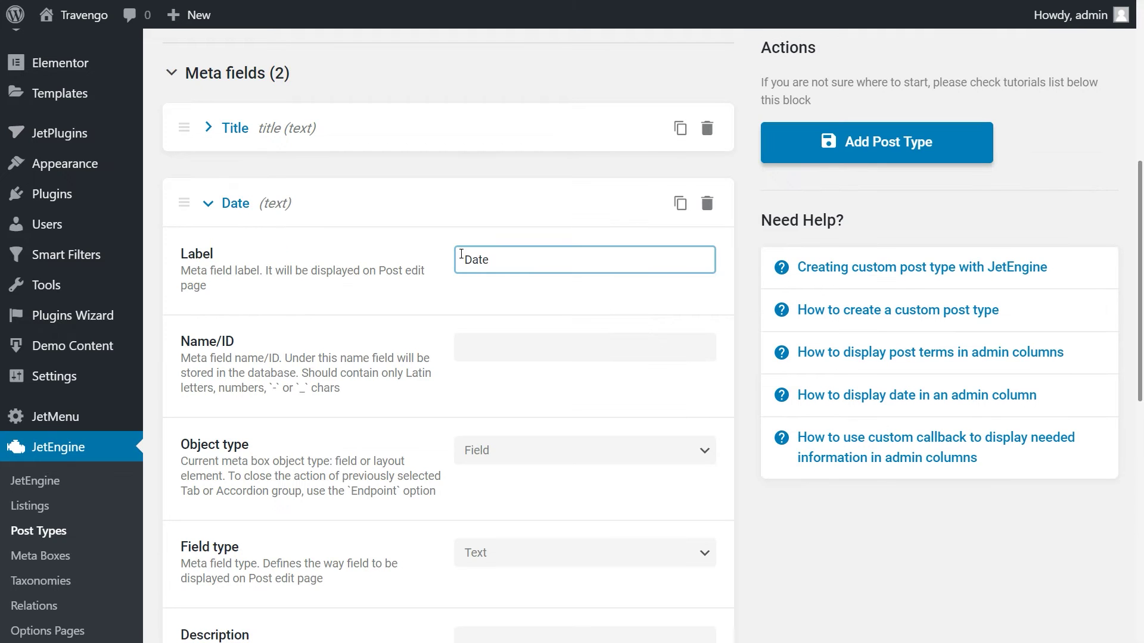
left_click(458, 558)
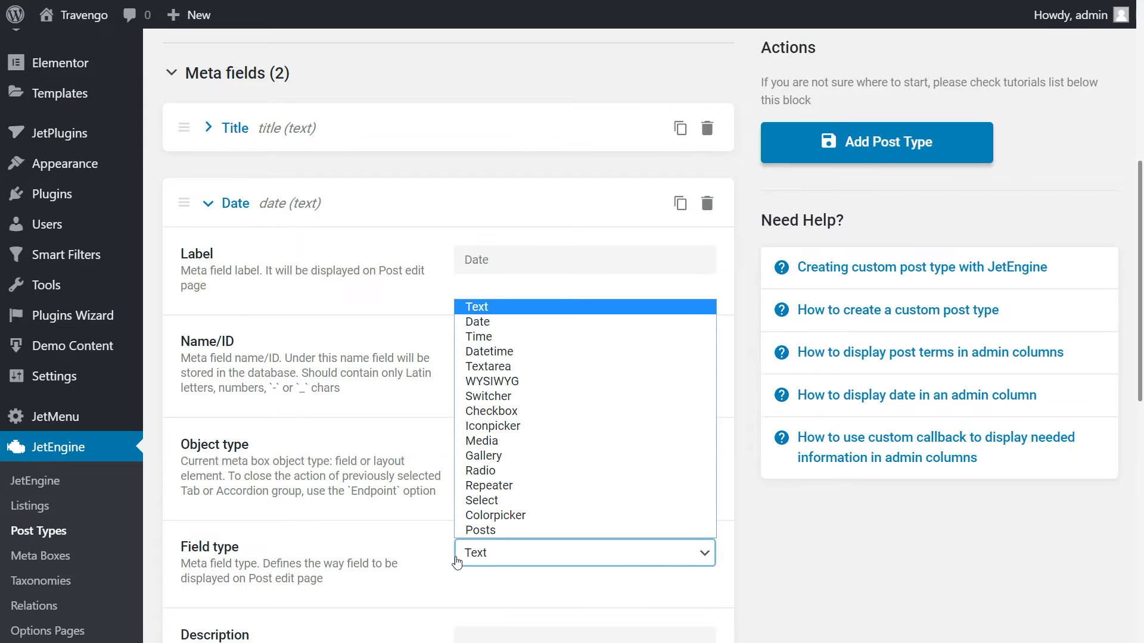
left_click(462, 323)
scroll(467, 333, "down", 2)
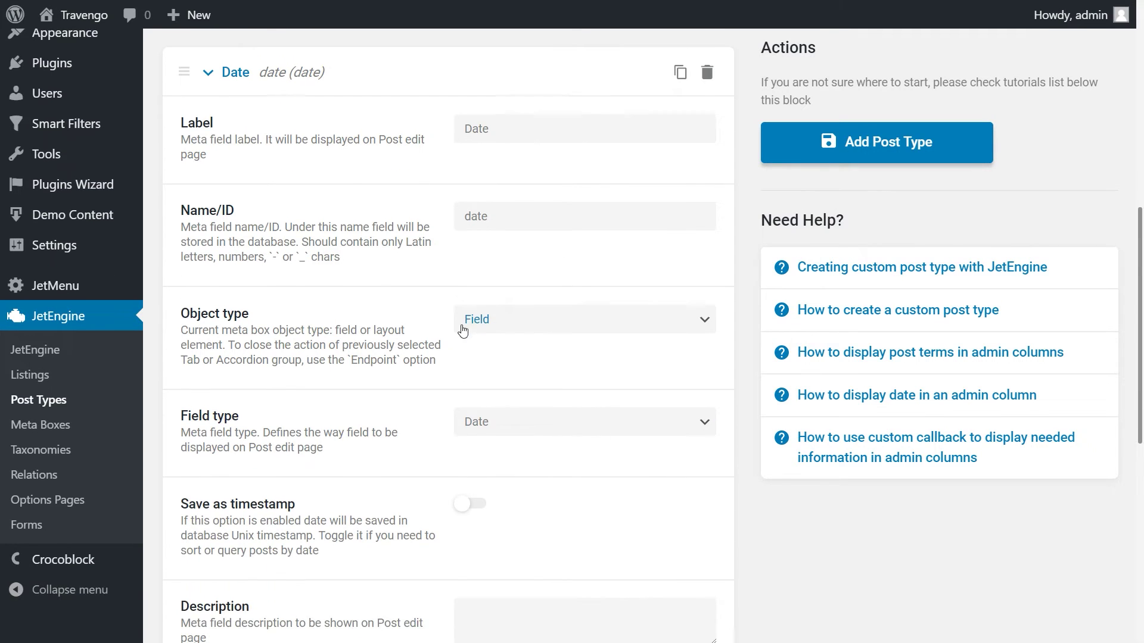
left_click(473, 508)
left_click(208, 78)
Add a 'Time' meta field of type Time
left_click(238, 171)
left_click(461, 207)
type("Time")
left_click(477, 292)
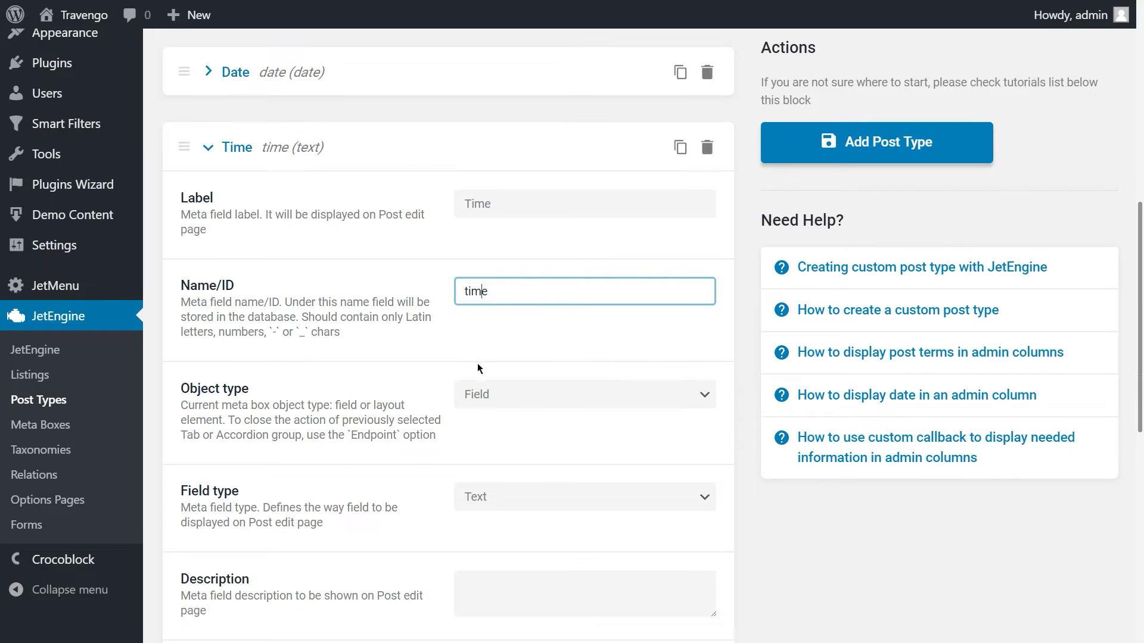
left_click(483, 497)
left_click(462, 281)
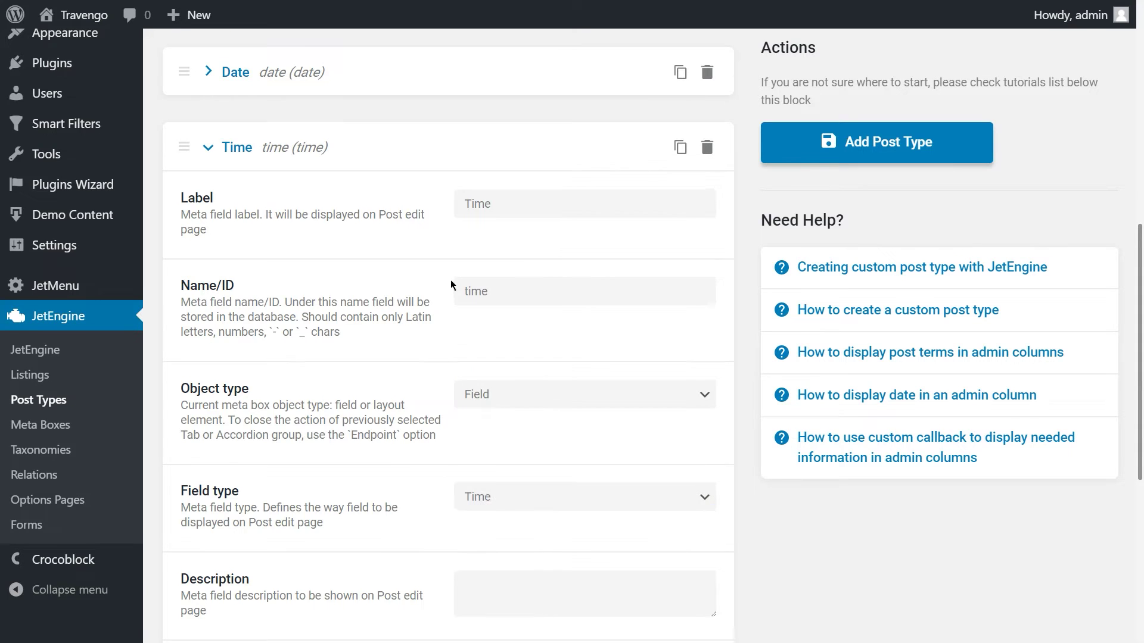
scroll(451, 285, "down", 2)
left_click(207, 39)
Add a 'Picture' meta field of type Media
left_click(267, 238)
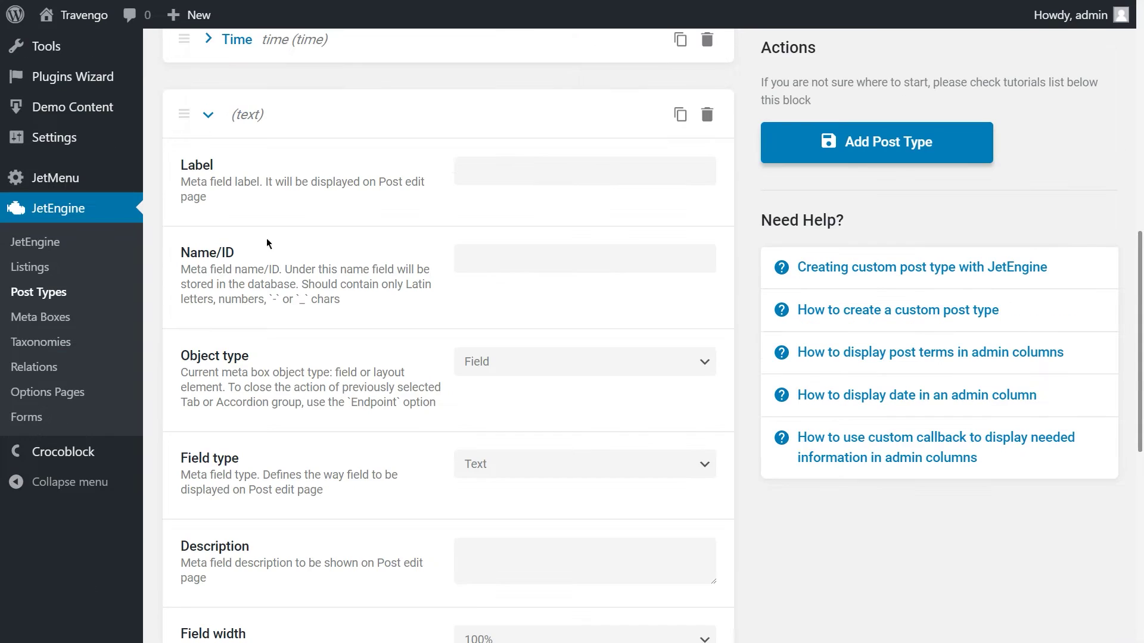
left_click(454, 170)
type("Picture")
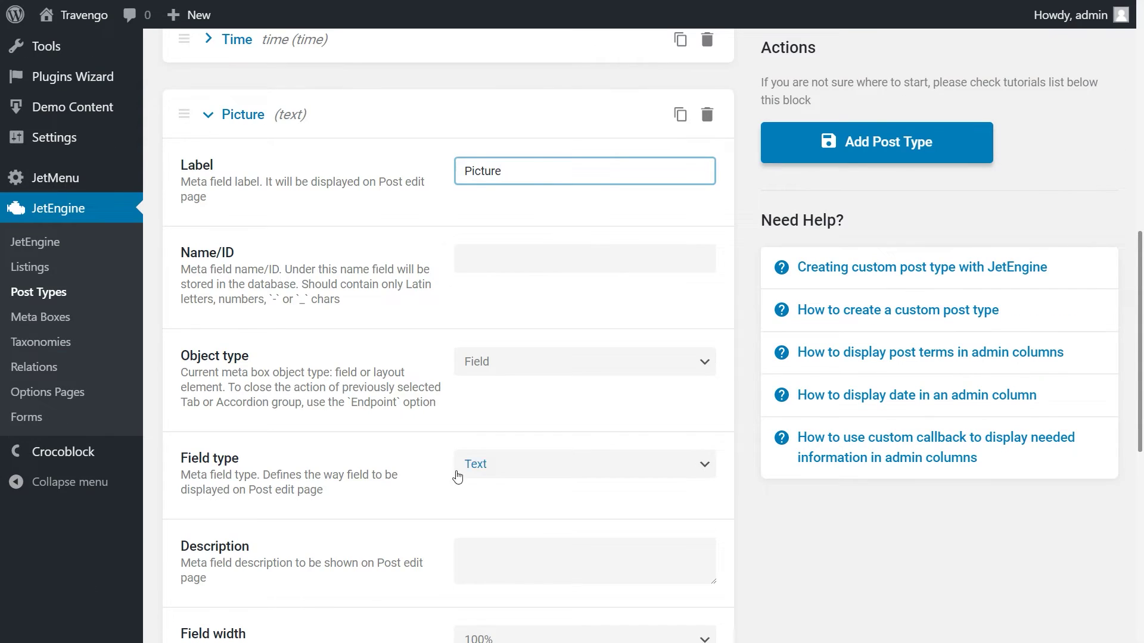
left_click(457, 476)
left_click(479, 356)
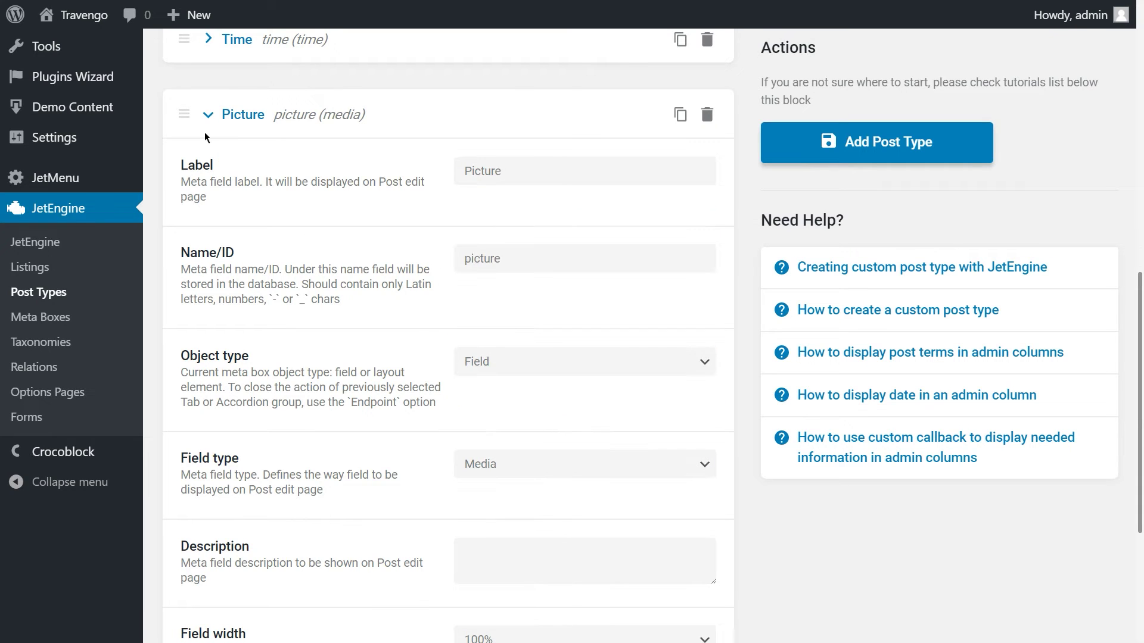
left_click(207, 115)
Add a 'Location' text meta field and save the Advent Calendar post type
left_click(265, 308)
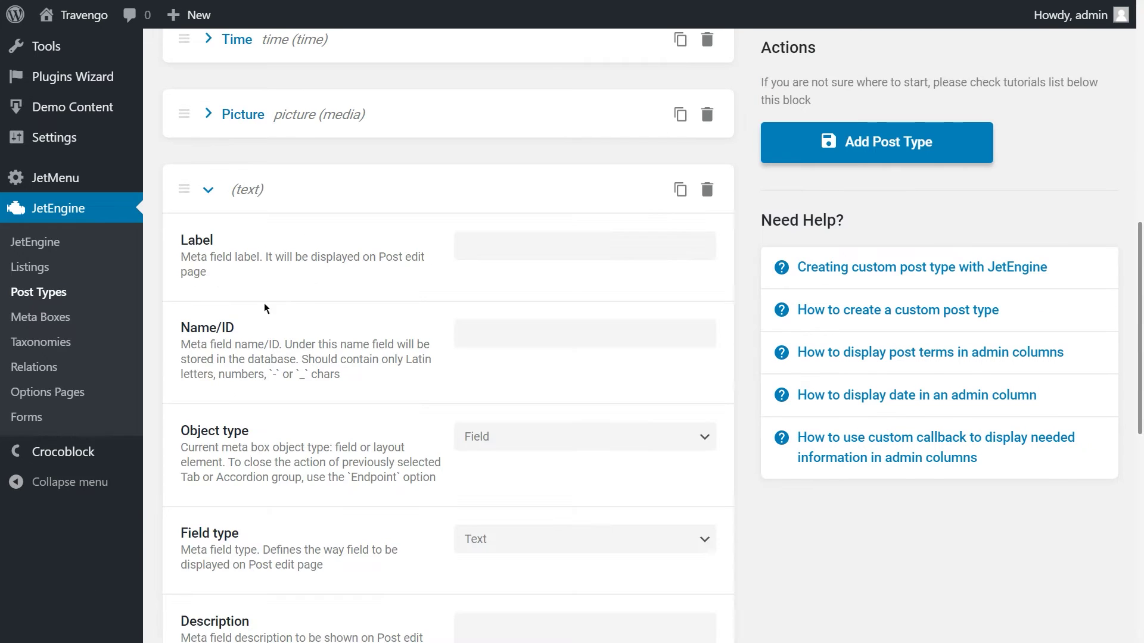
left_click(464, 239)
type("Location")
left_click(457, 275)
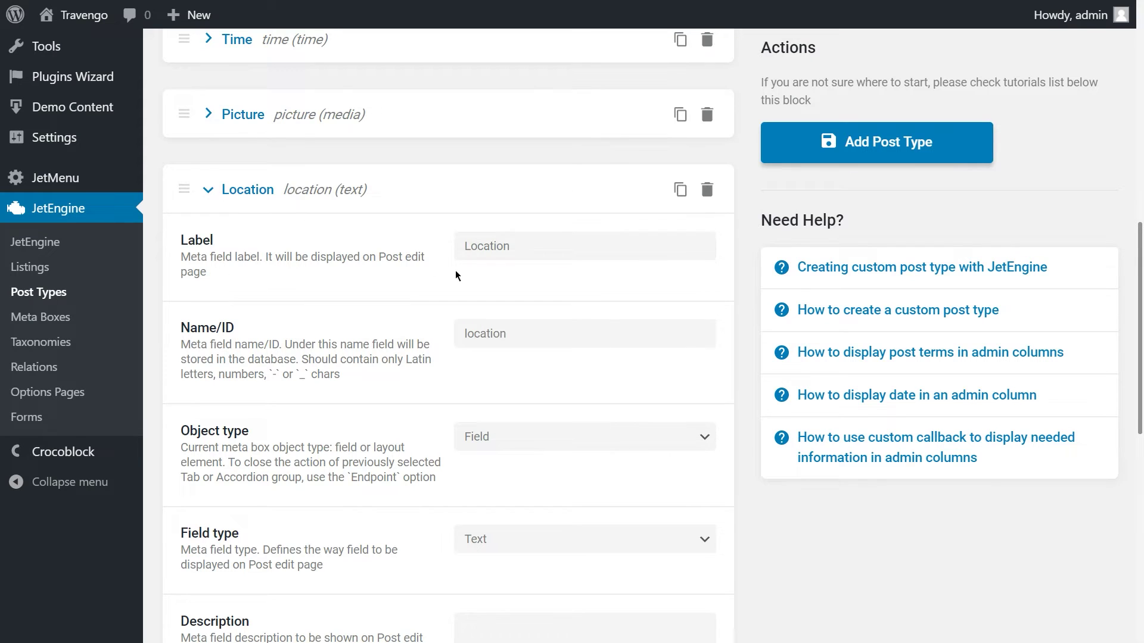
left_click(206, 193)
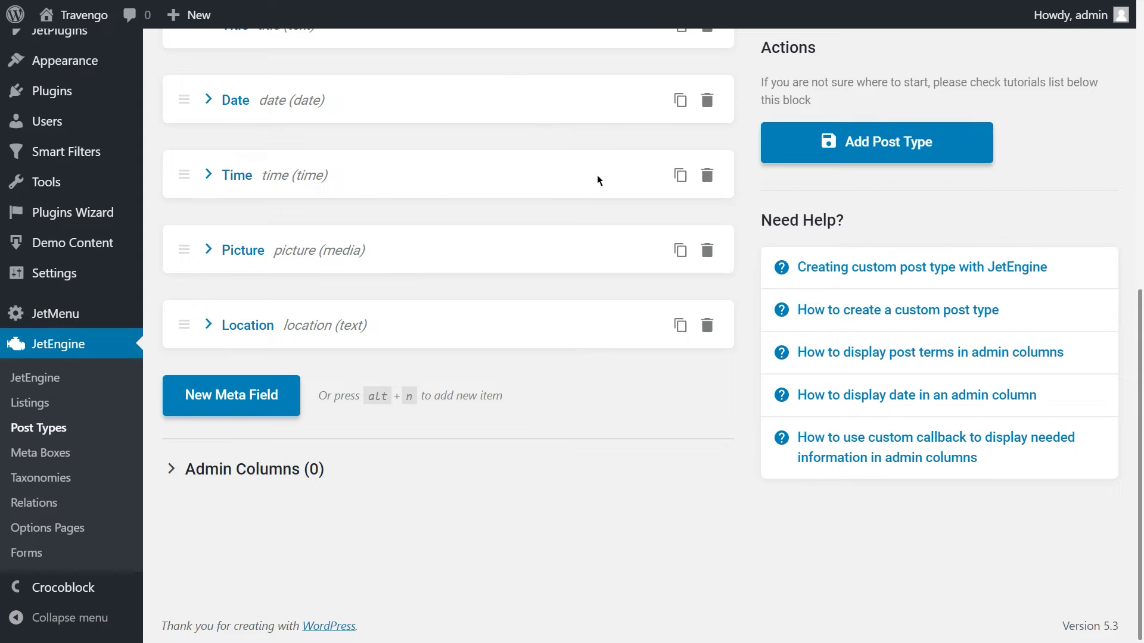
left_click(783, 156)
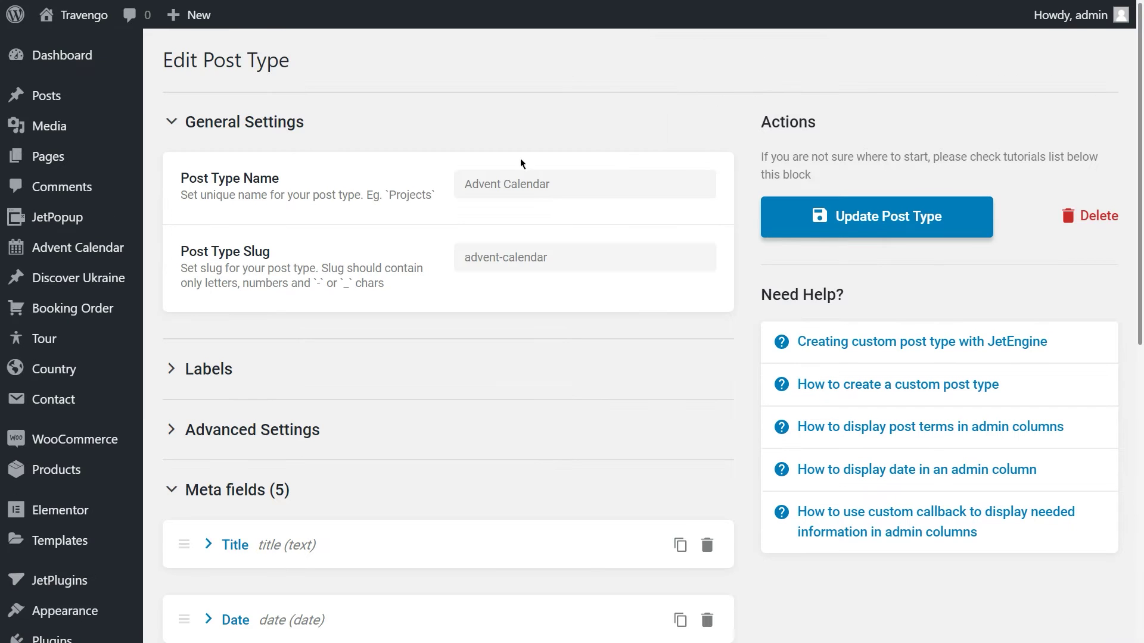
mouse_move(117, 248)
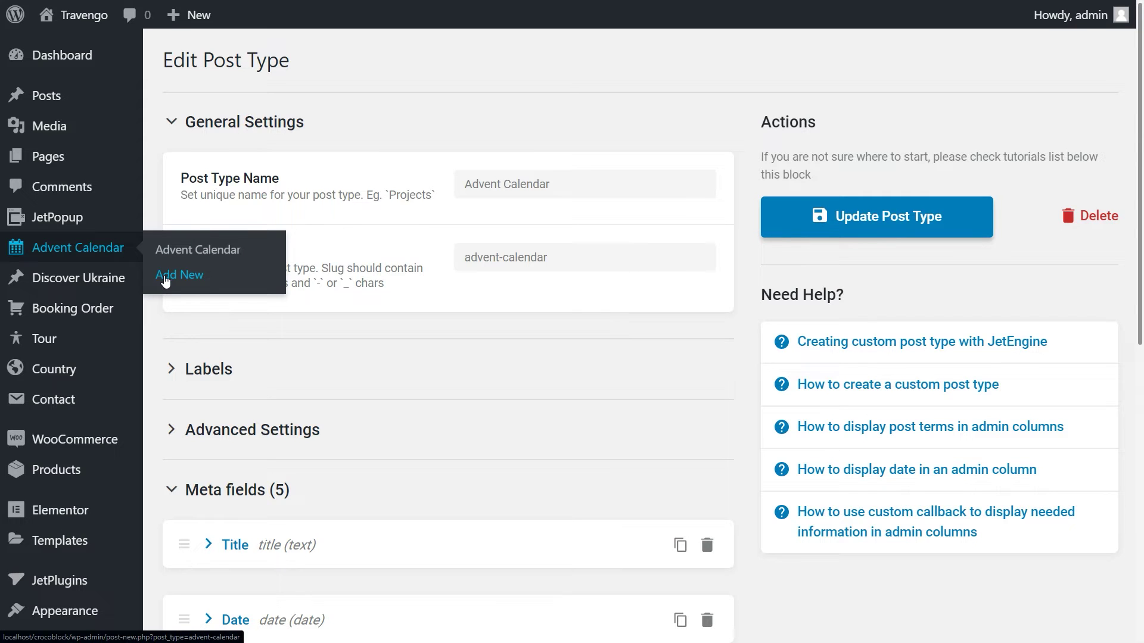
Start a new Advent Calendar post titled 'NY Party' and fill its Title field
left_click(165, 280)
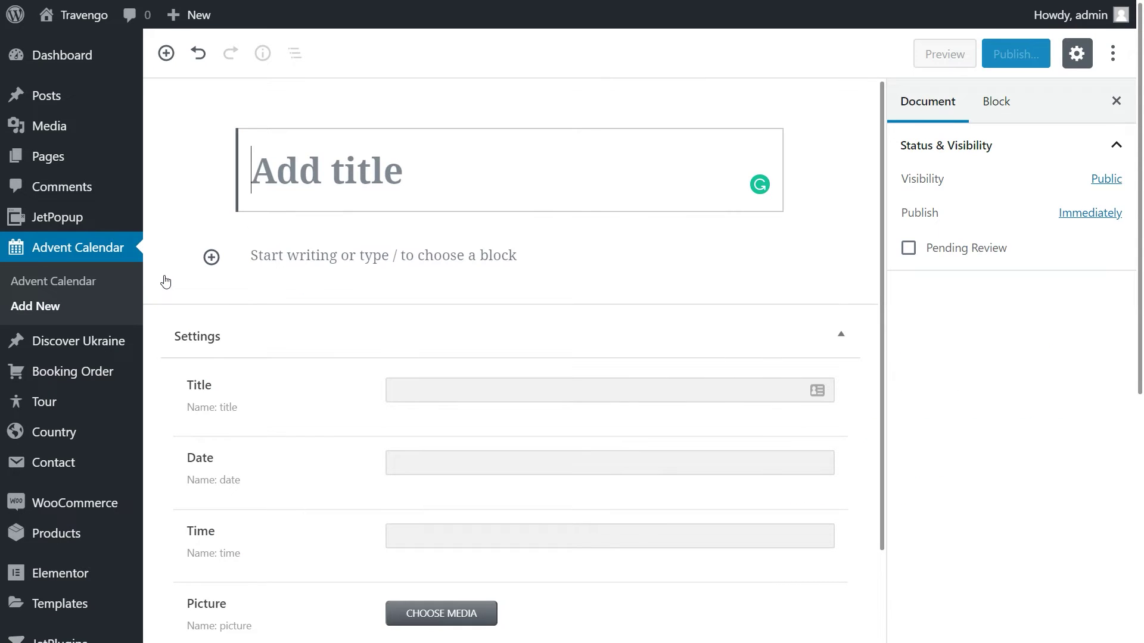
type("NY Party")
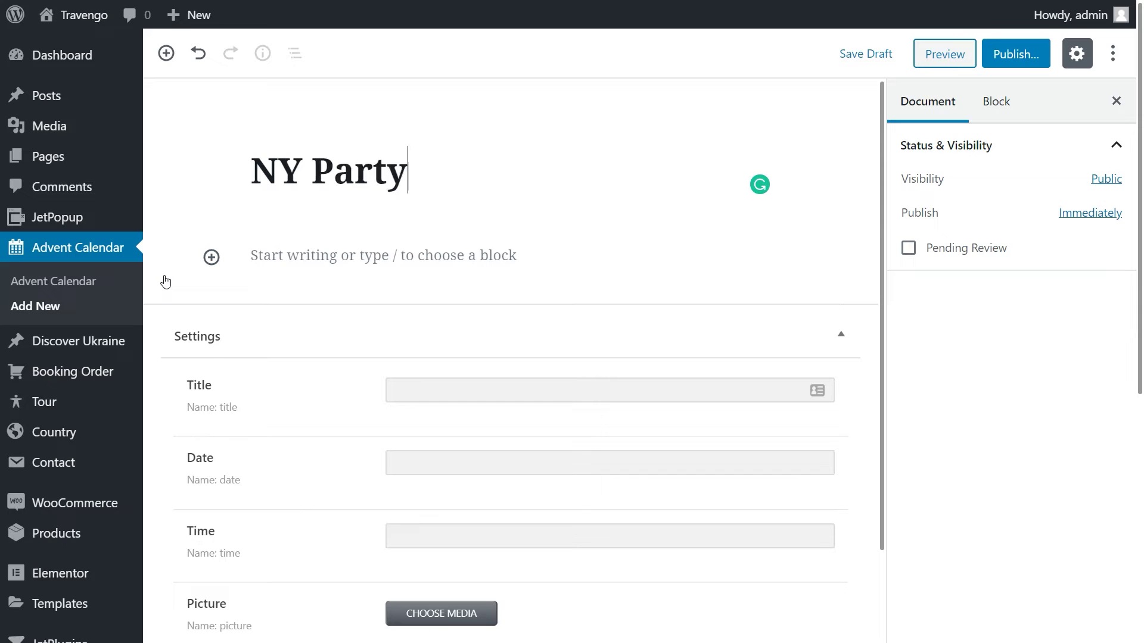
left_click(390, 391)
type("NY ")
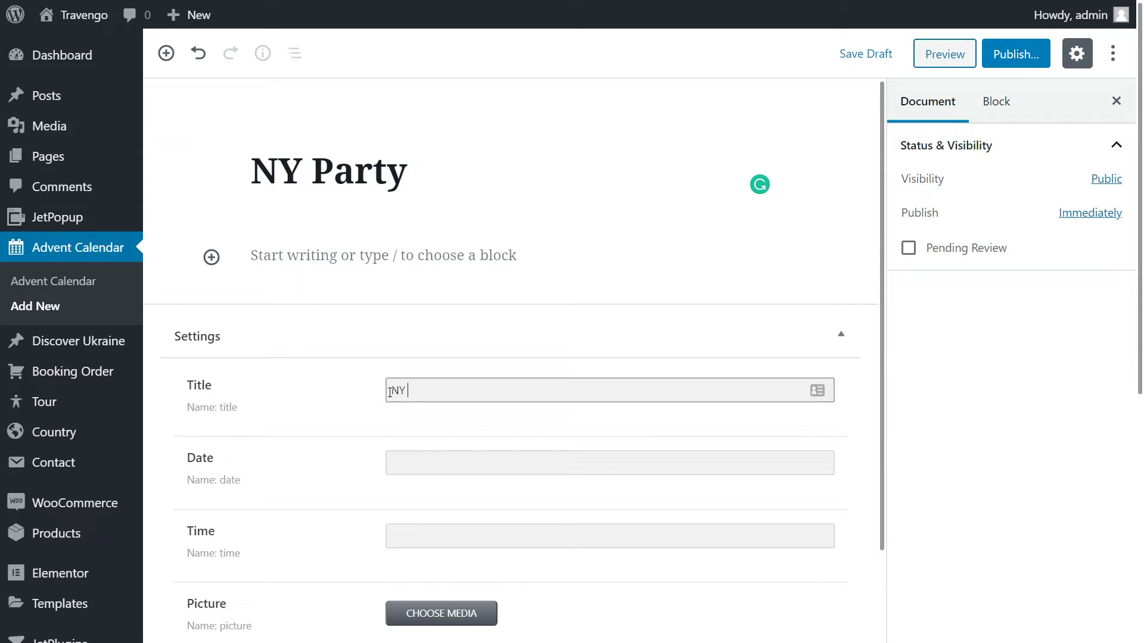
type("Party")
Set the event date to 2019-12-31 and the event time to 20:30
left_click(401, 460)
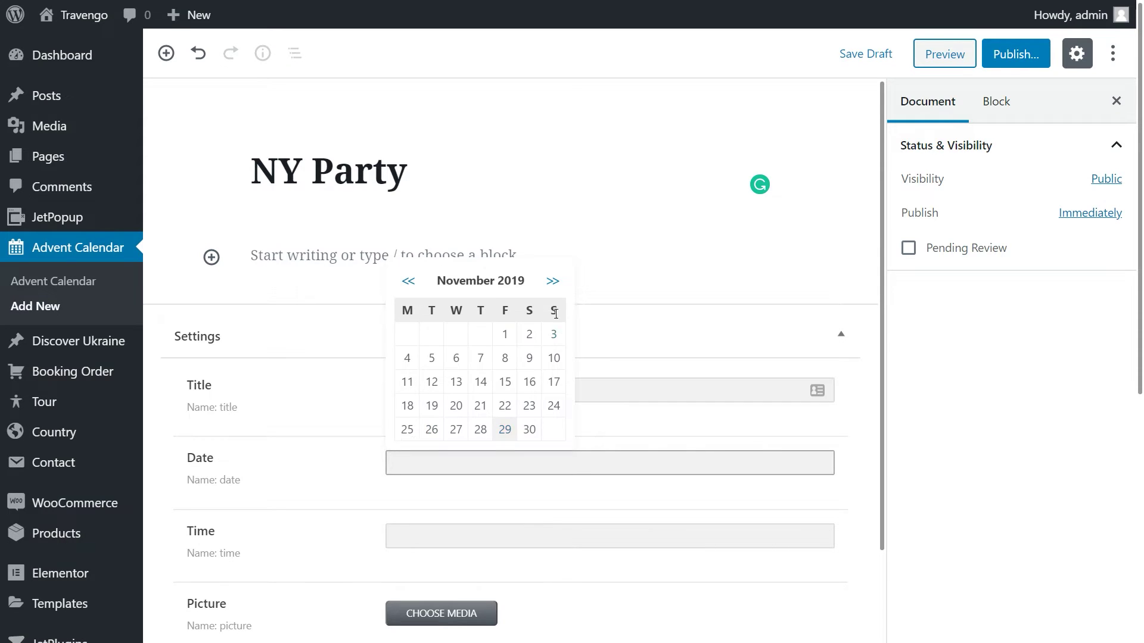
left_click(553, 281)
left_click(429, 452)
left_click(407, 534)
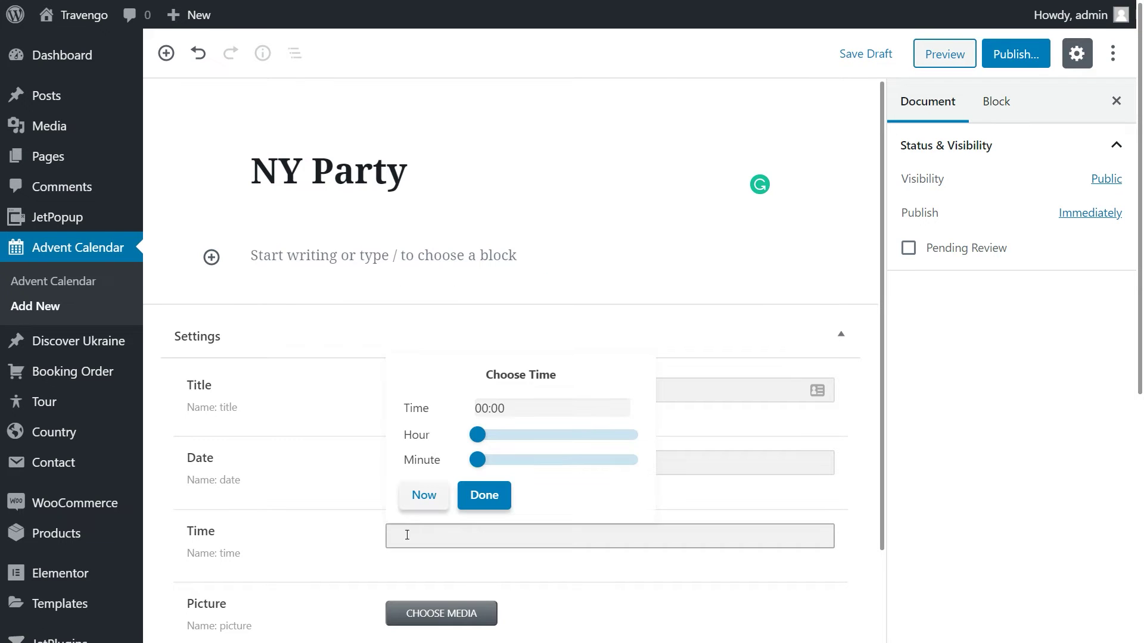
left_click_drag(477, 435, 620, 435)
left_click_drag(477, 460, 567, 461)
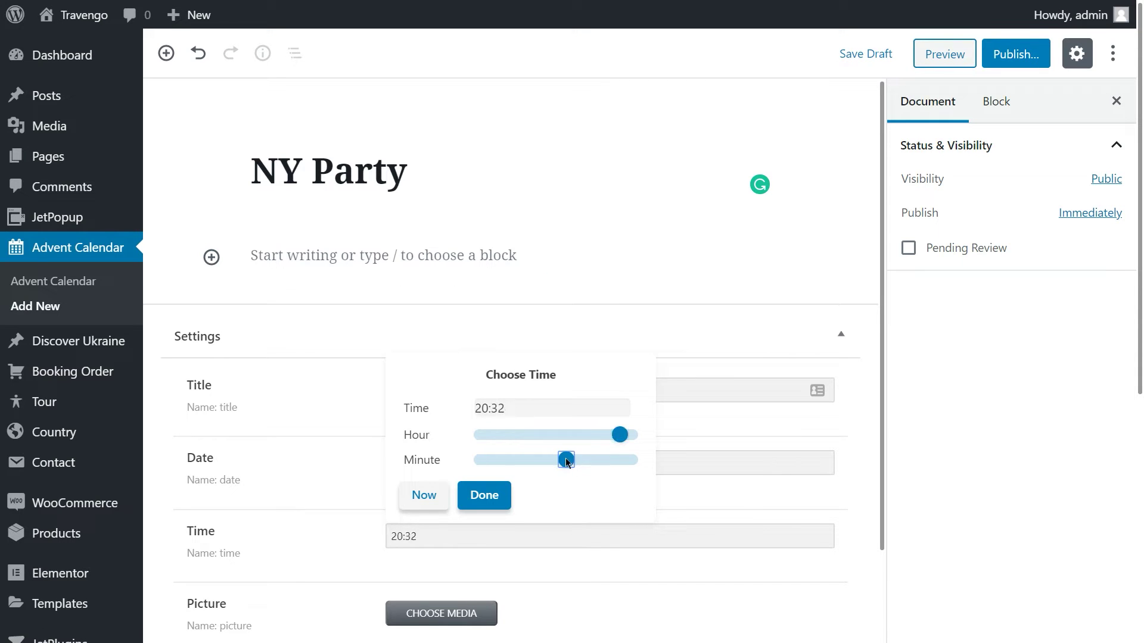
left_click(474, 505)
Choose the sparkler image as the Picture and enter location 'Soborna Str'
left_click(420, 617)
left_click(378, 264)
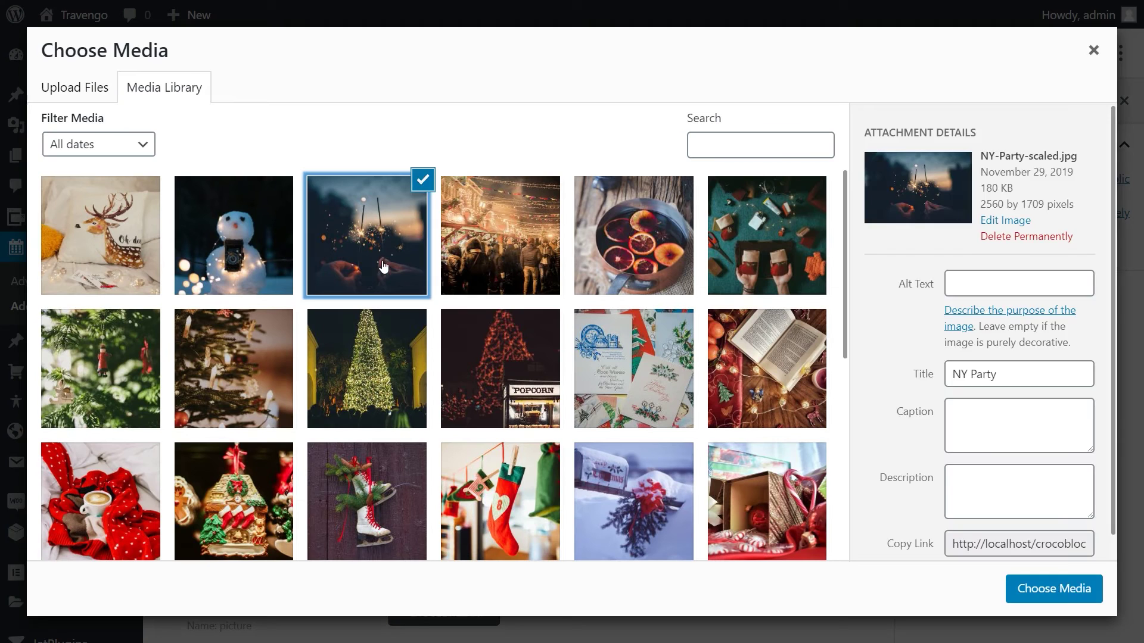
left_click(1010, 589)
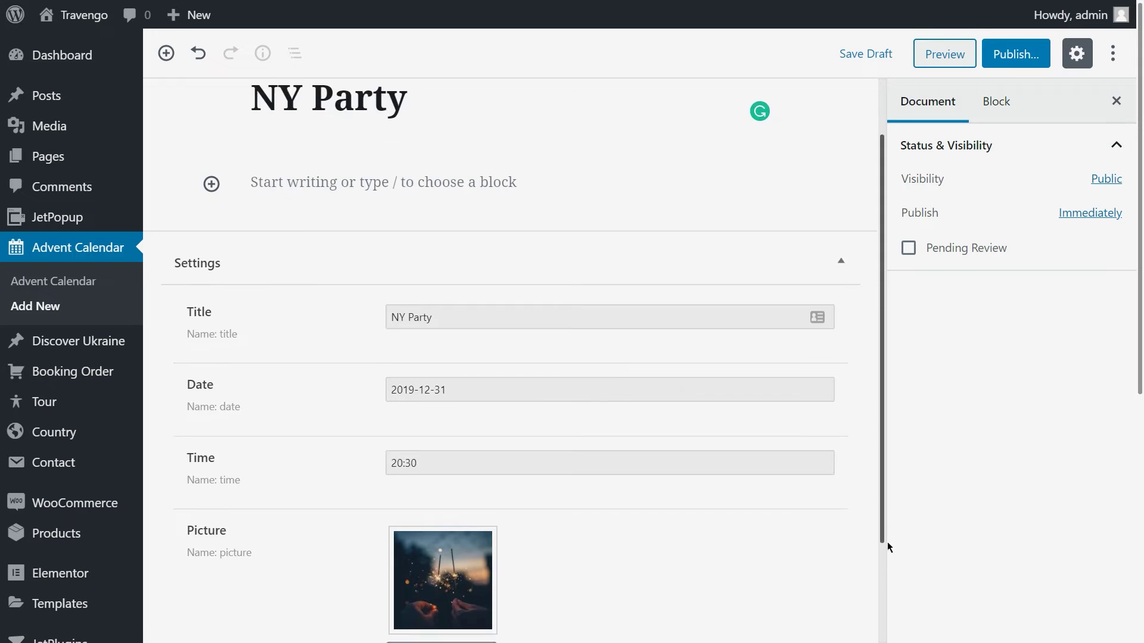
scroll(887, 526, "down", 3)
left_click(398, 596)
type("Soborna Str")
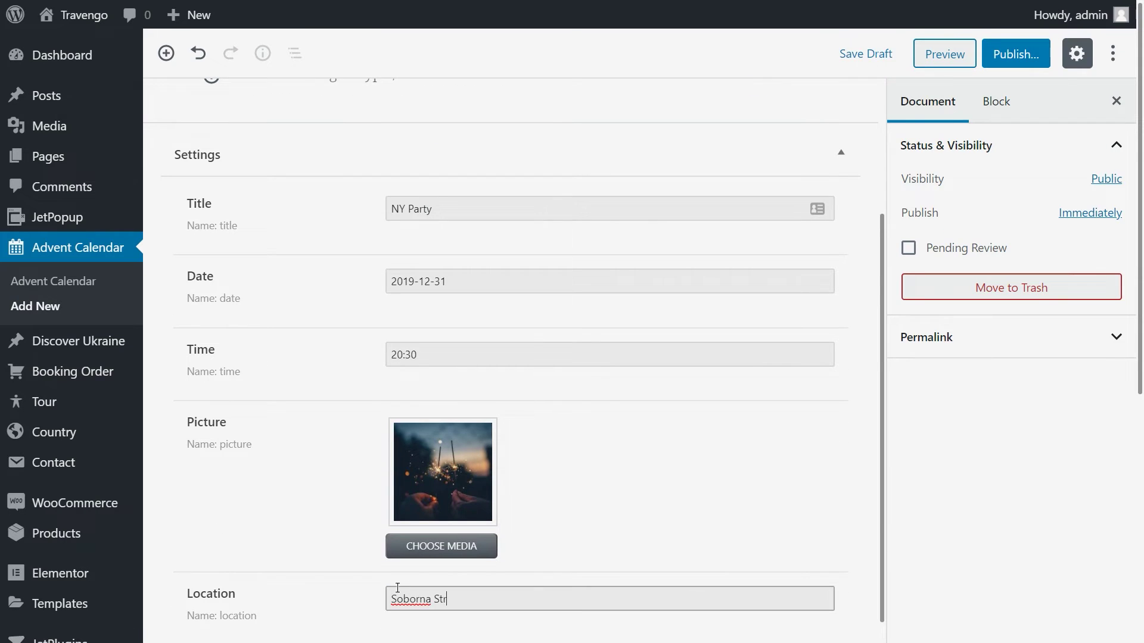
Publish the NY Party event and return to the Advent Calendar posts list
left_click(1001, 65)
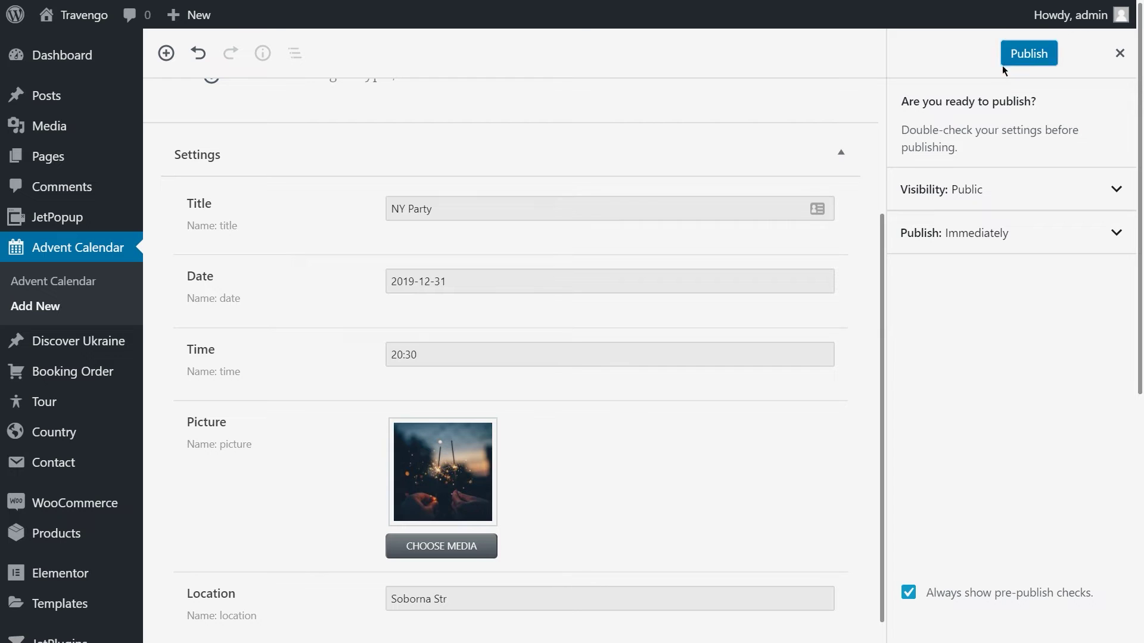
left_click(1002, 66)
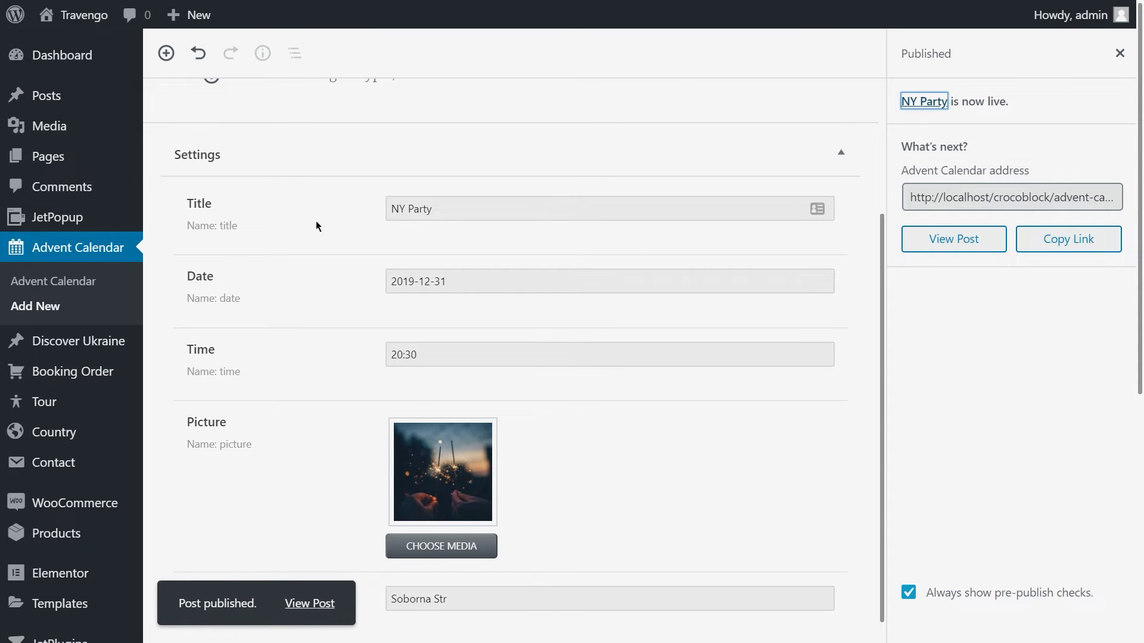
left_click(87, 281)
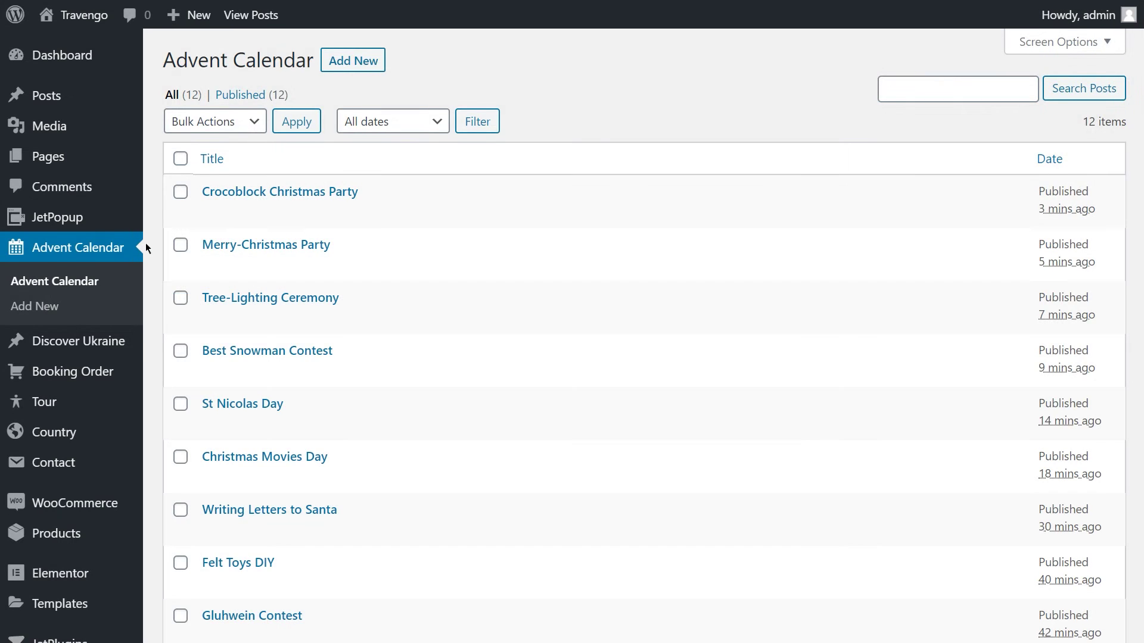
Go to JetEngine's Listings page, which has no listing items yet
scroll(145, 242, "down", 2)
scroll(145, 242, "down", 5)
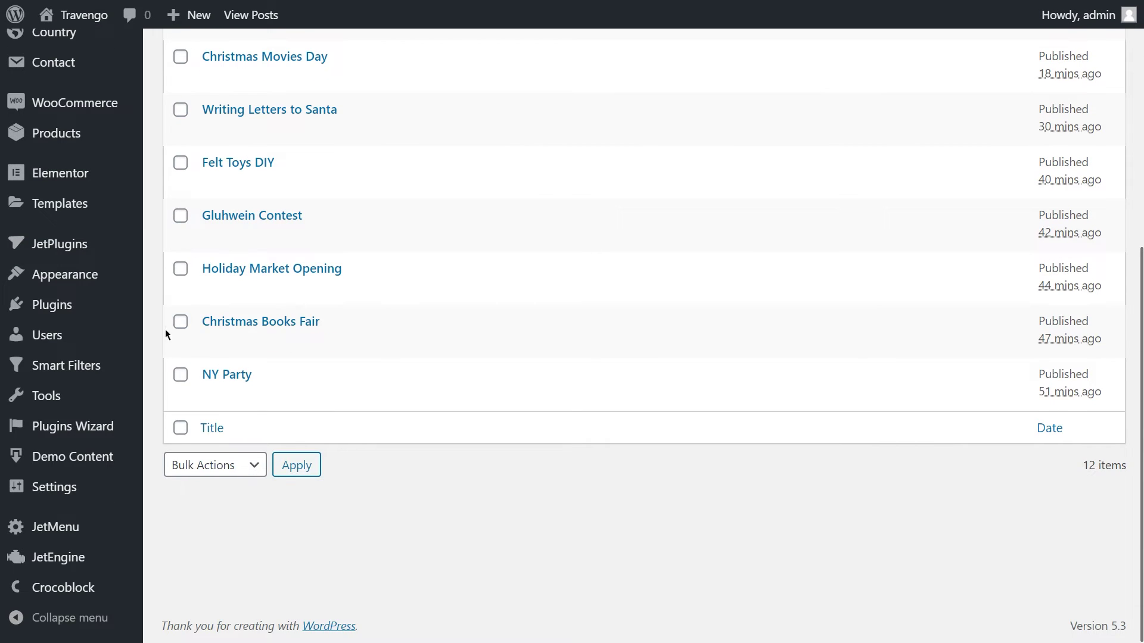
mouse_move(125, 545)
left_click(161, 408)
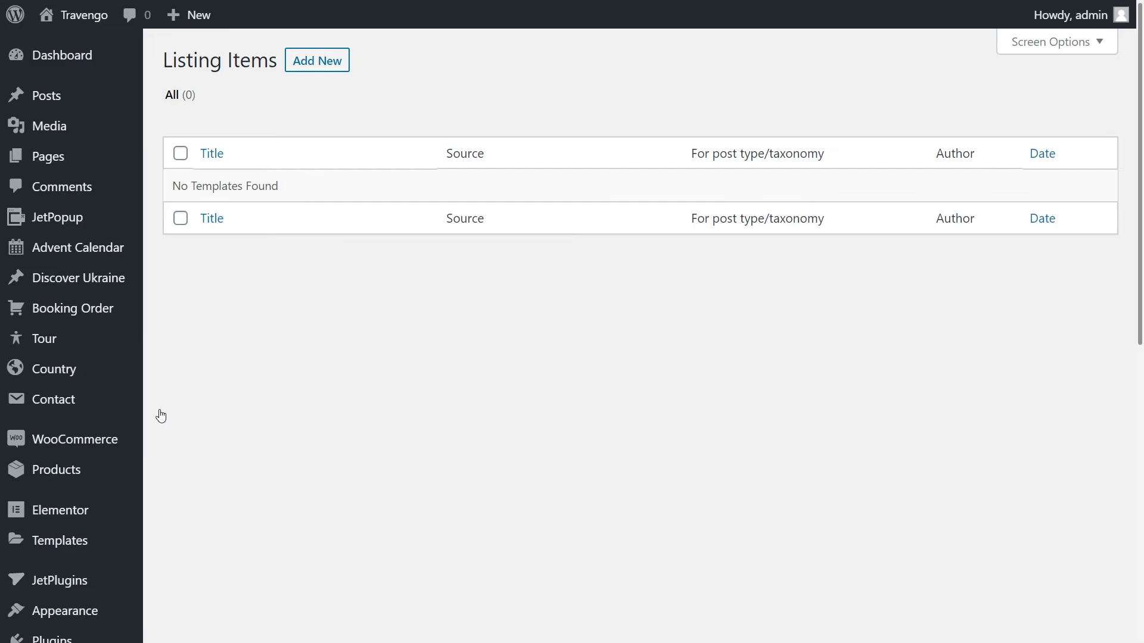
Create a 'Christmas Events' listing item from Advent Calendar posts using the Elementor view
left_click(291, 61)
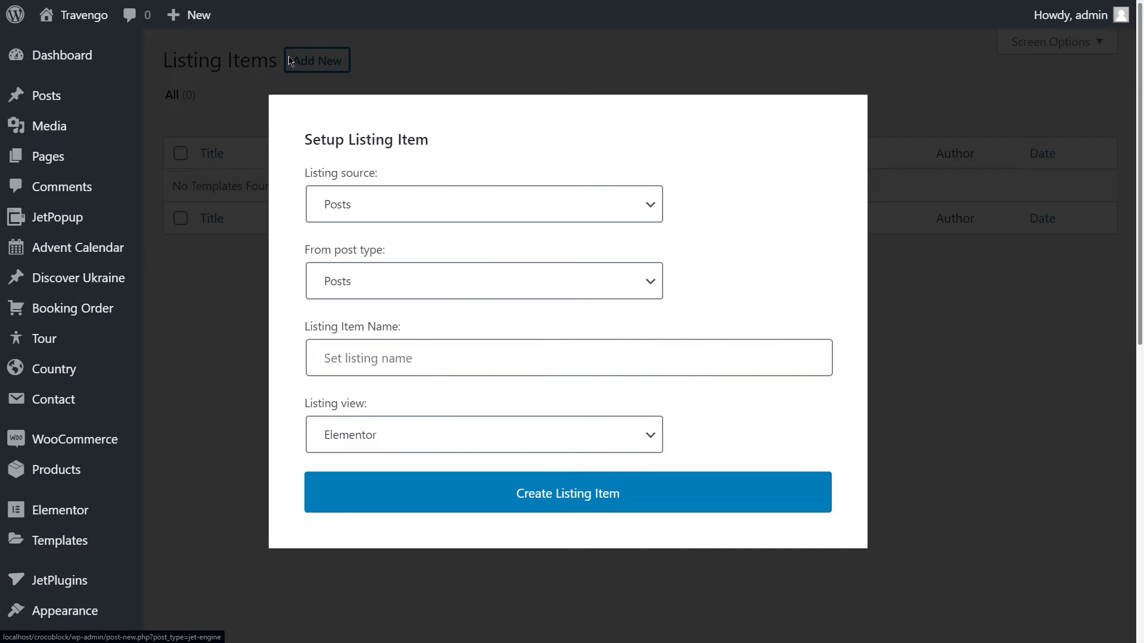
left_click(371, 203)
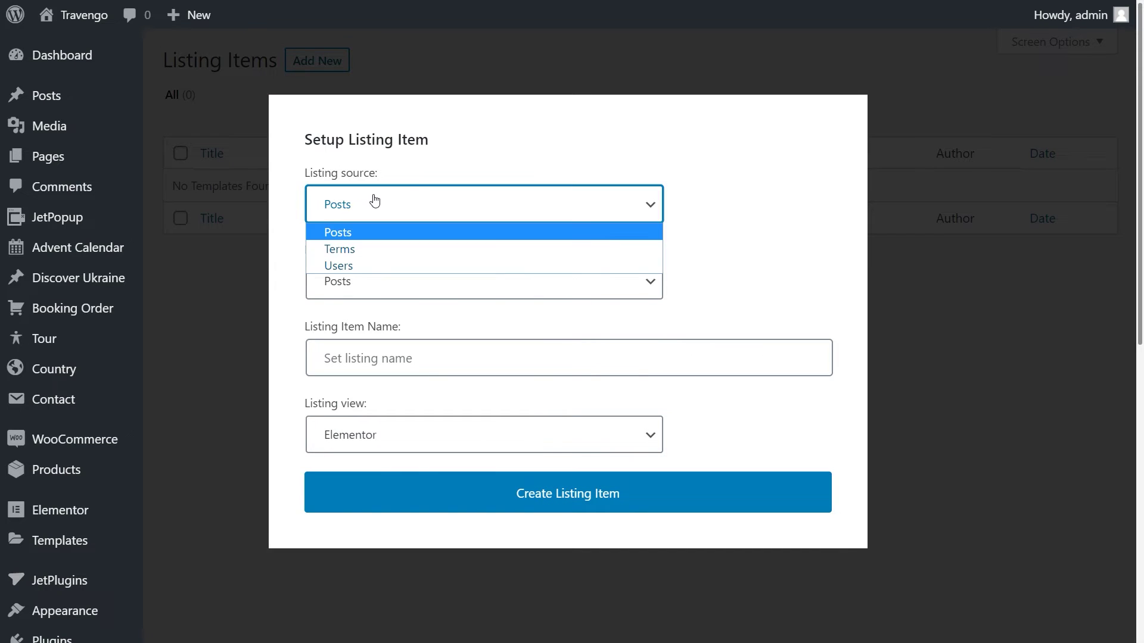
left_click(371, 211)
left_click(363, 278)
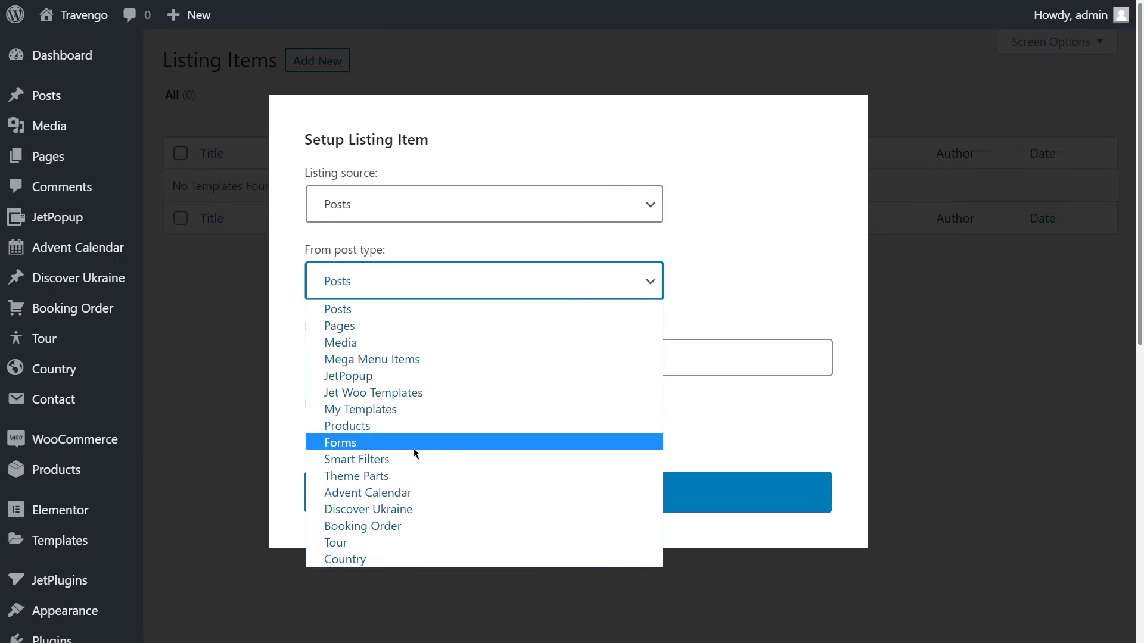
left_click(428, 493)
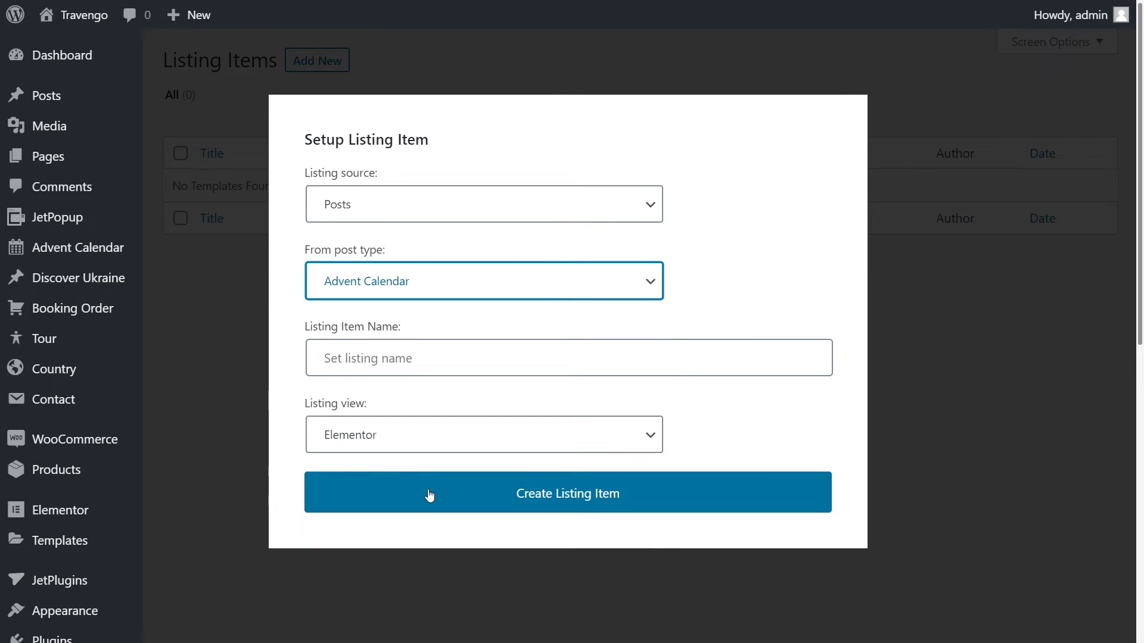
left_click(326, 369)
type("Christmas Events")
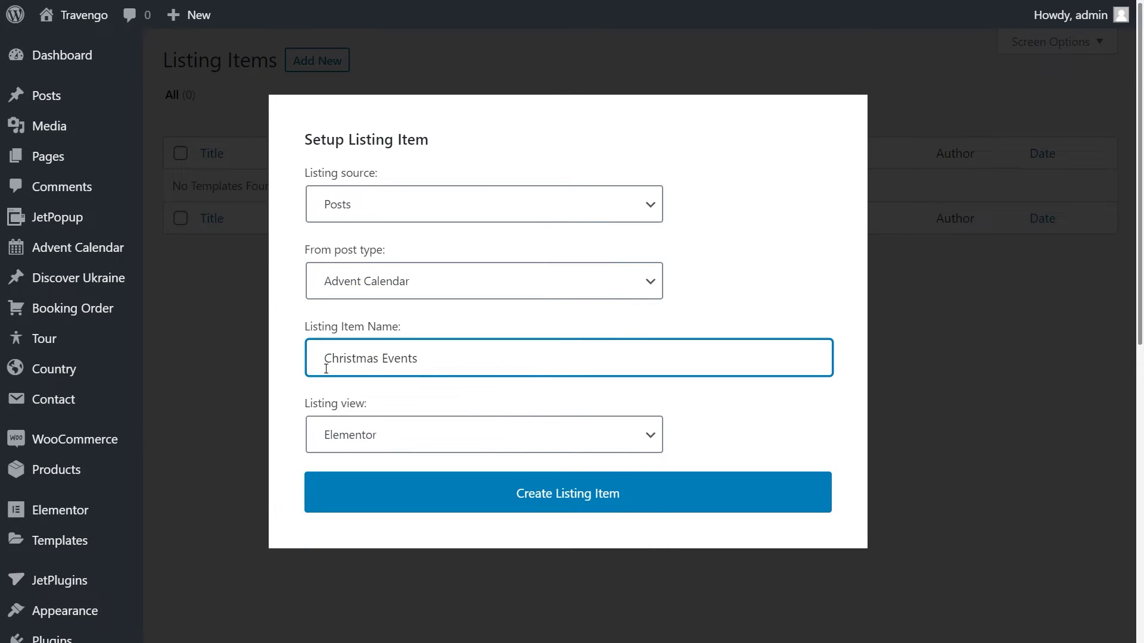
left_click(343, 437)
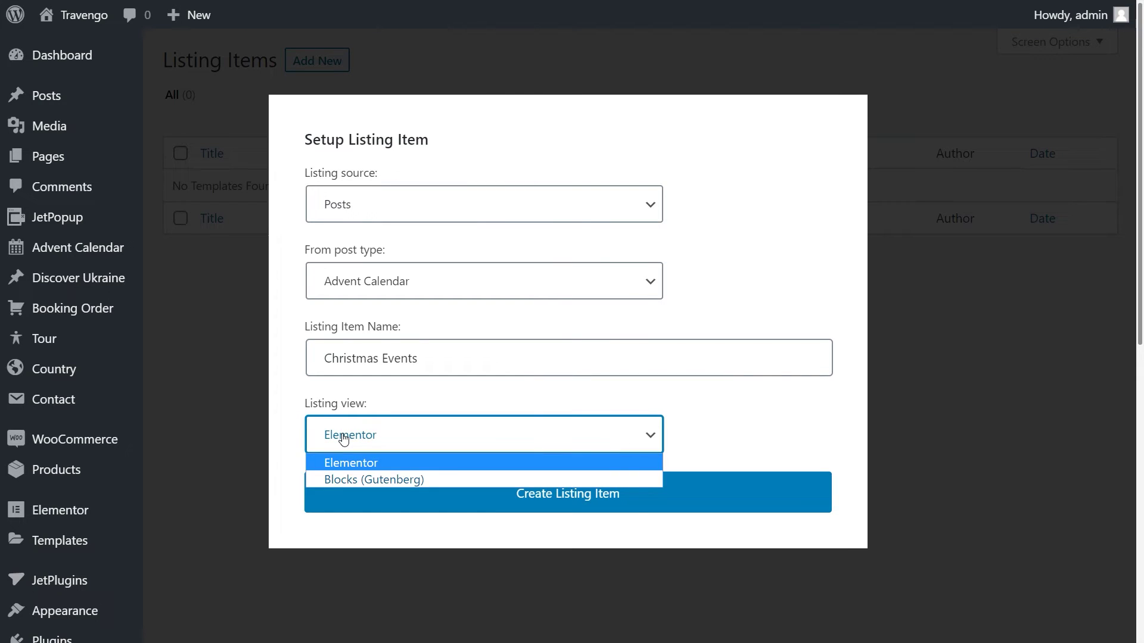
left_click(343, 438)
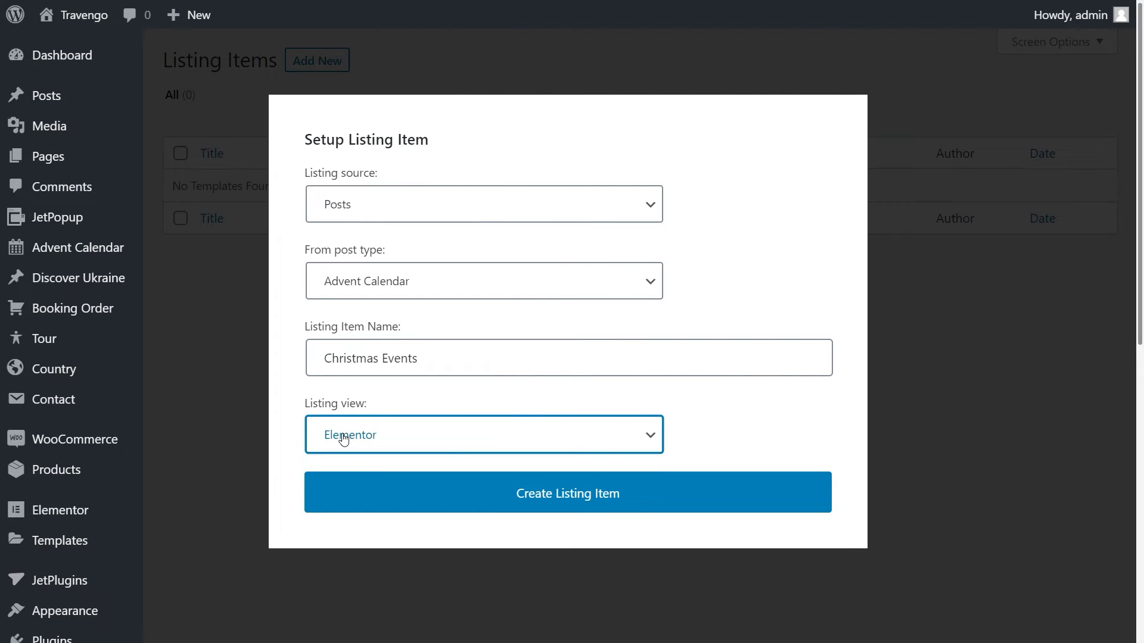
left_click(528, 510)
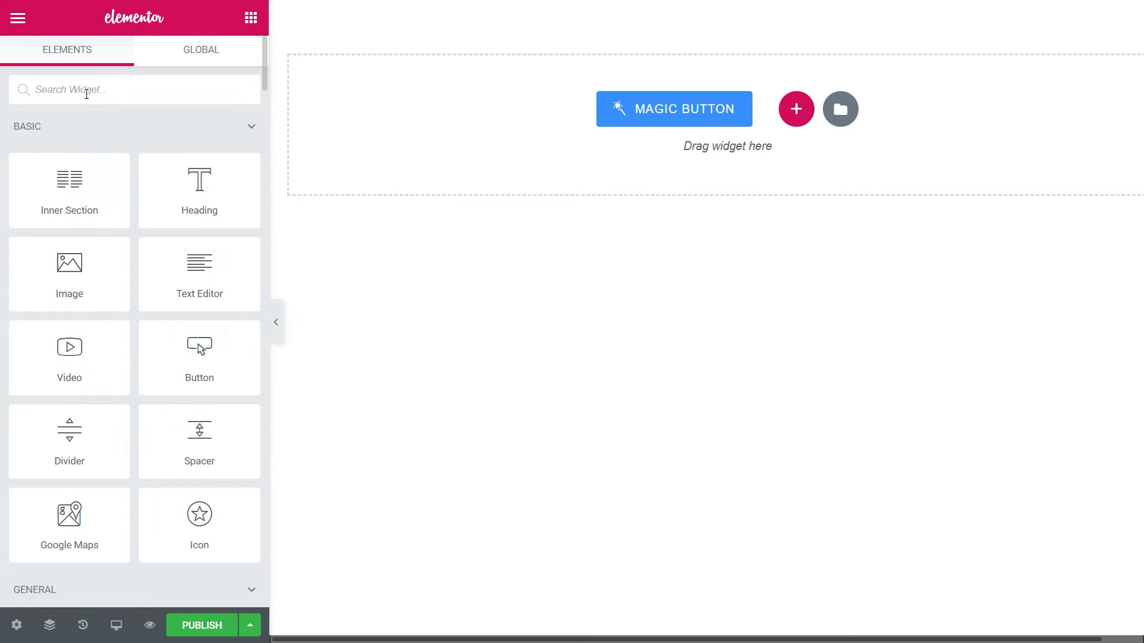
Add a Dynamic Field widget showing the event's Title meta field
type("dy")
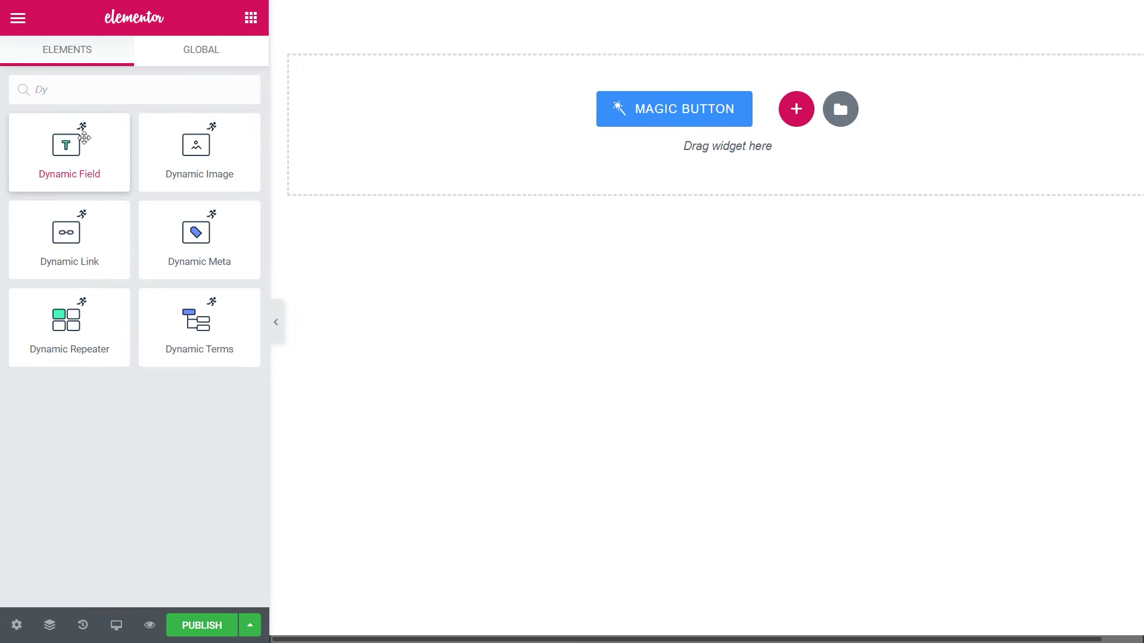
left_click_drag(69, 179, 383, 112)
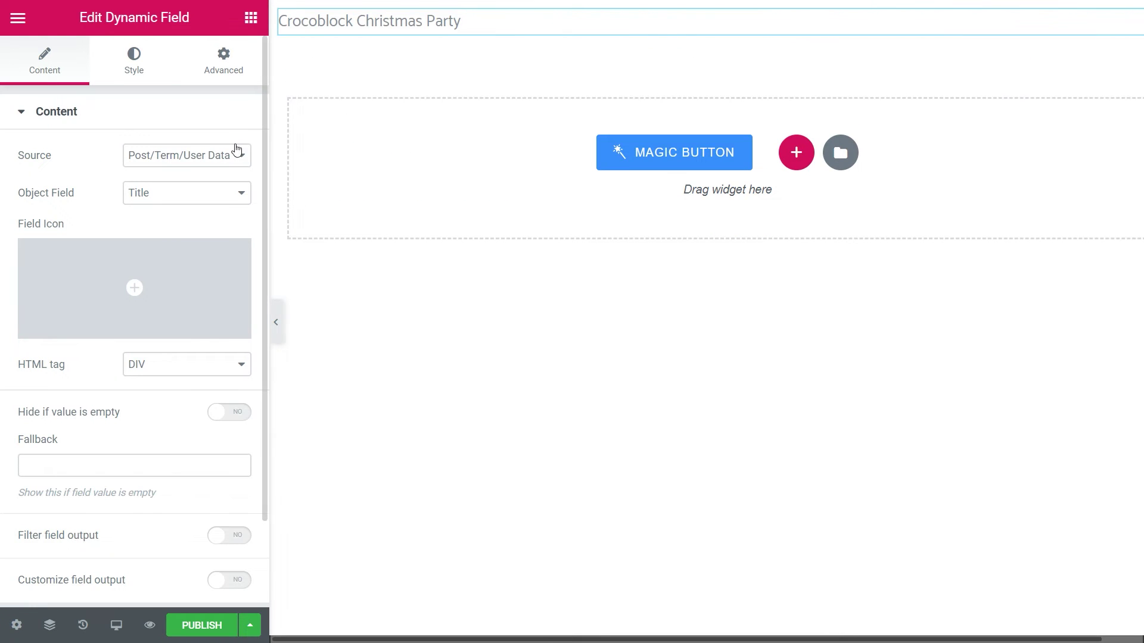
left_click(243, 157)
left_click(229, 188)
left_click(224, 193)
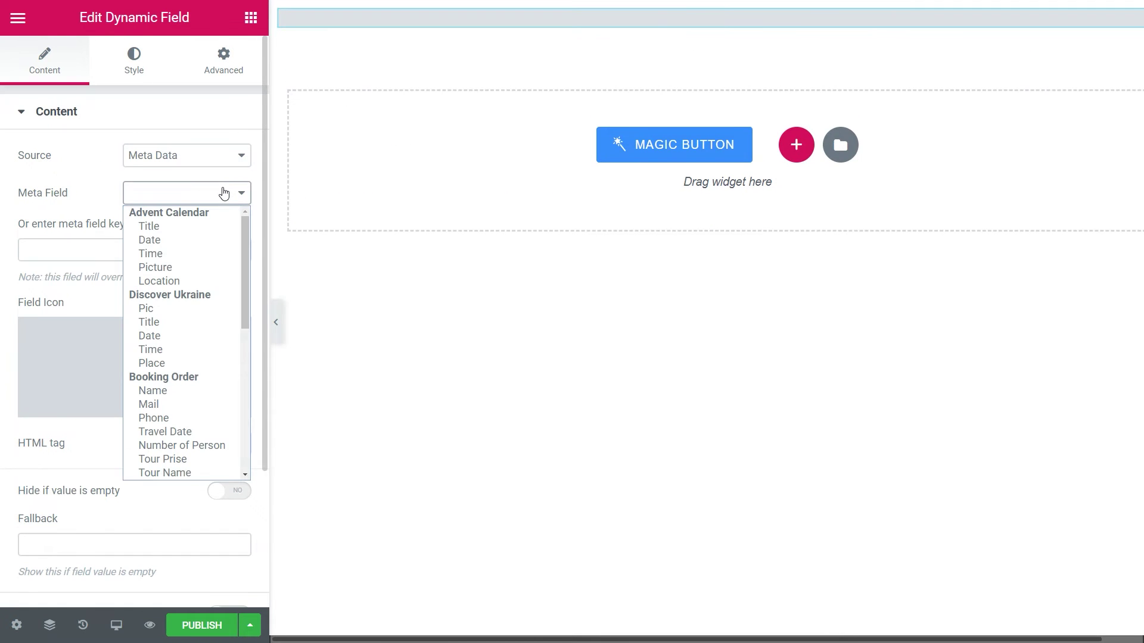
left_click(205, 222)
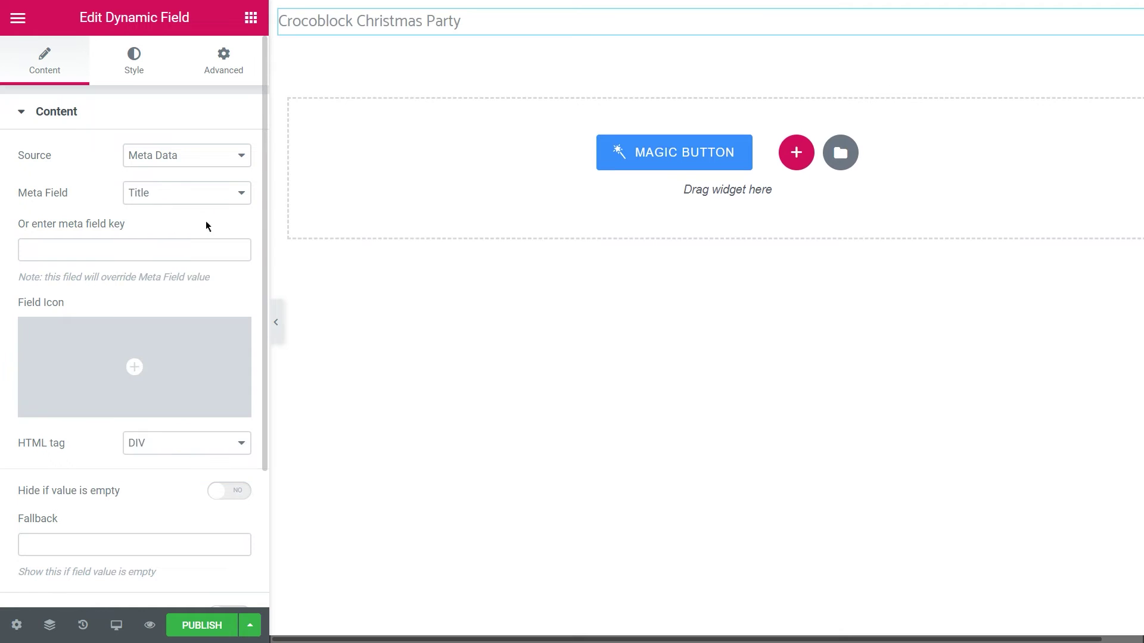
Duplicate the field twice, showing the Time meta (22:00) and the Location meta
right_click(331, 35)
left_click(326, 71)
left_click(246, 197)
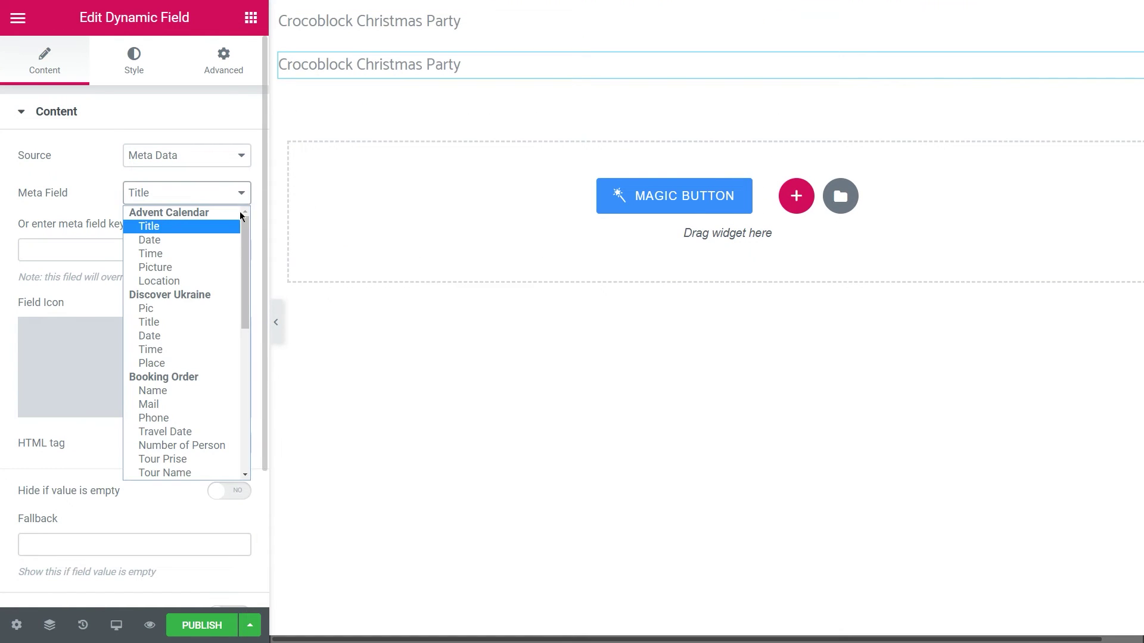
left_click(229, 250)
right_click(331, 77)
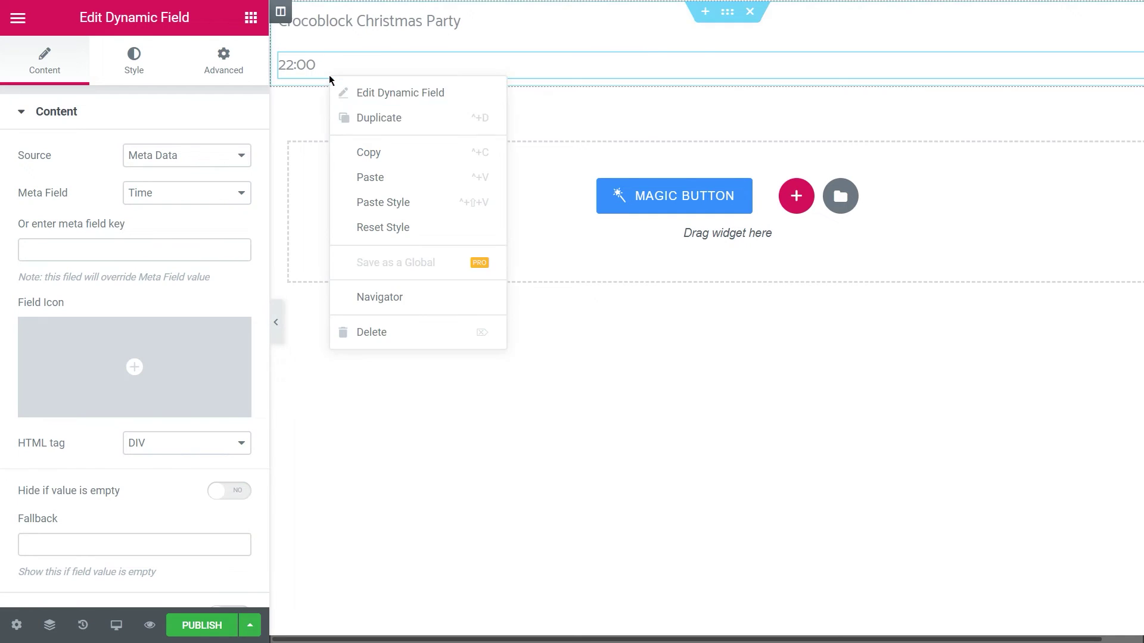
left_click(339, 114)
left_click(245, 191)
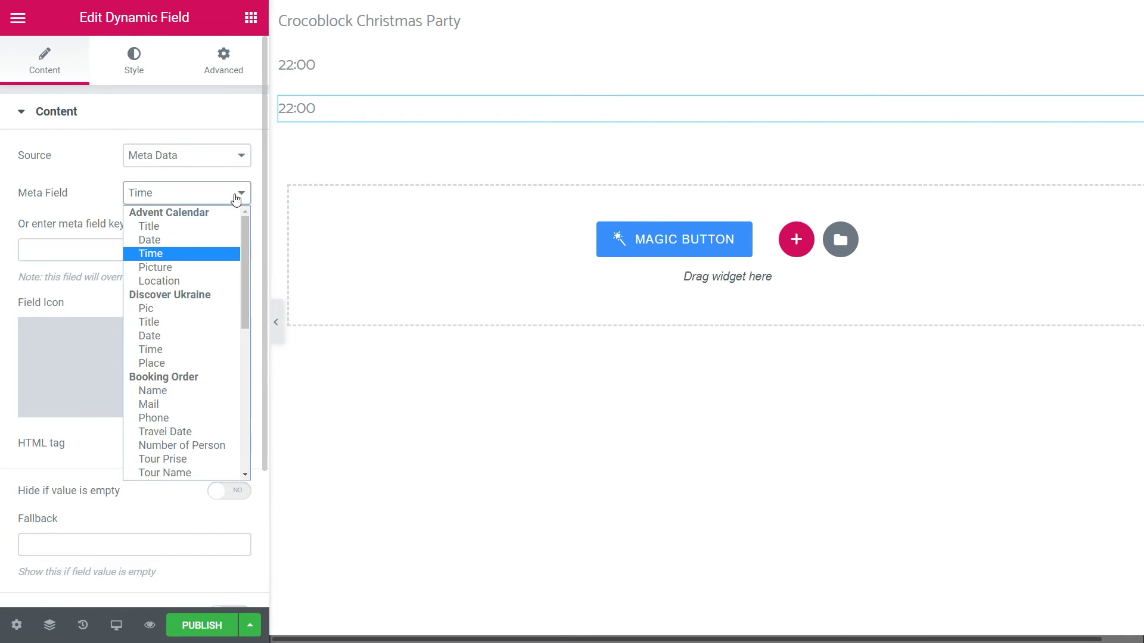
left_click(185, 282)
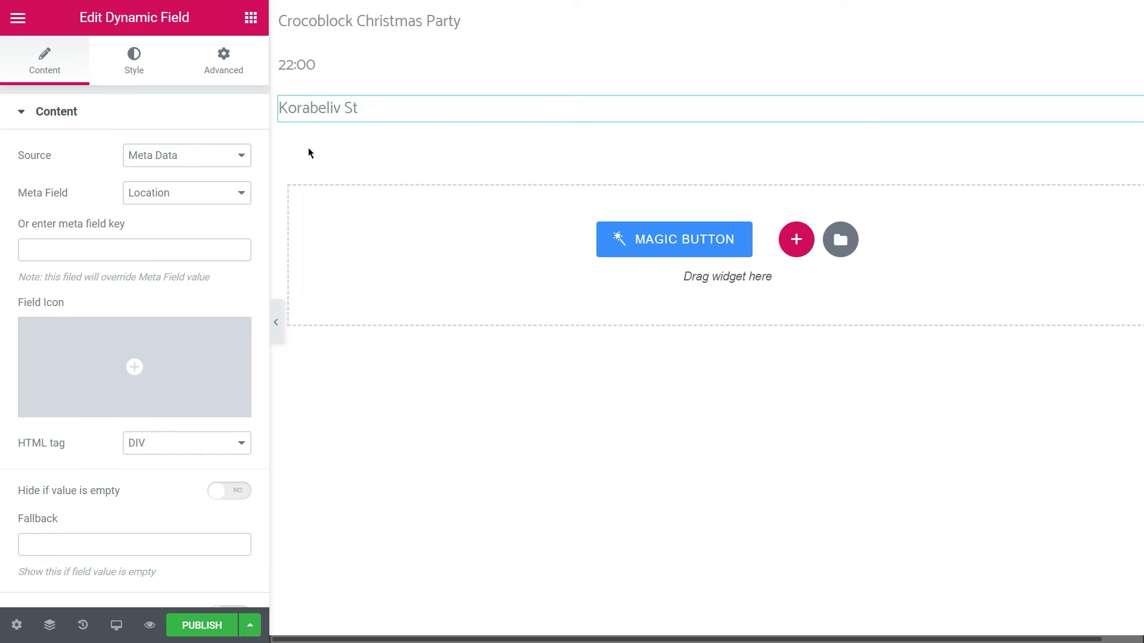
Set the card section's classic background image dynamically from the event's Picture custom field
mouse_move(697, 94)
left_click(724, 8)
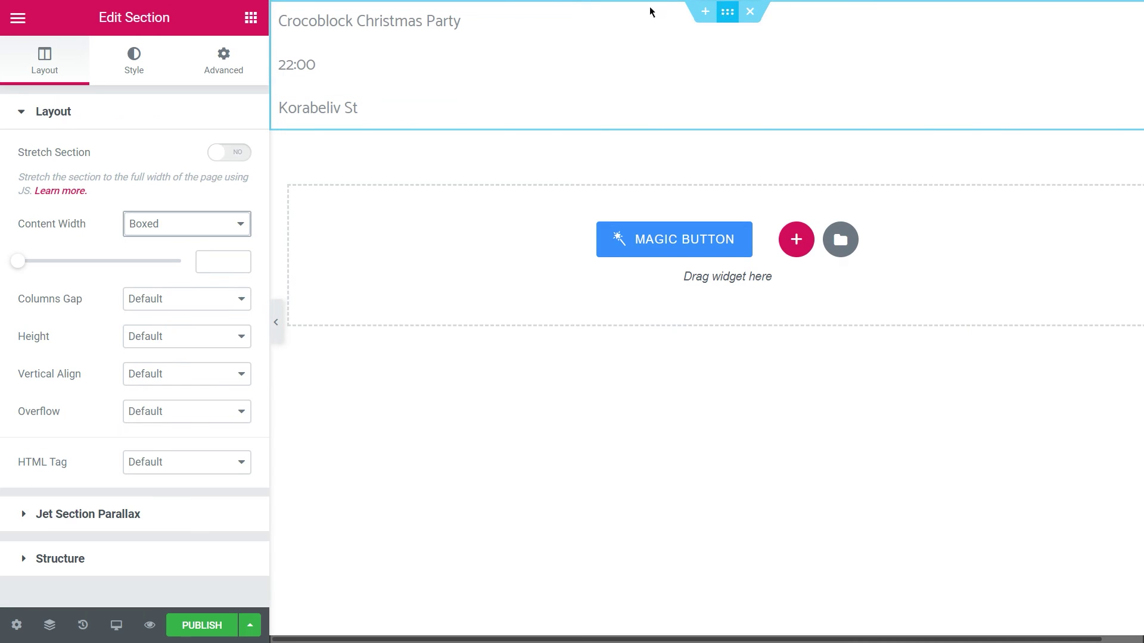
left_click(143, 61)
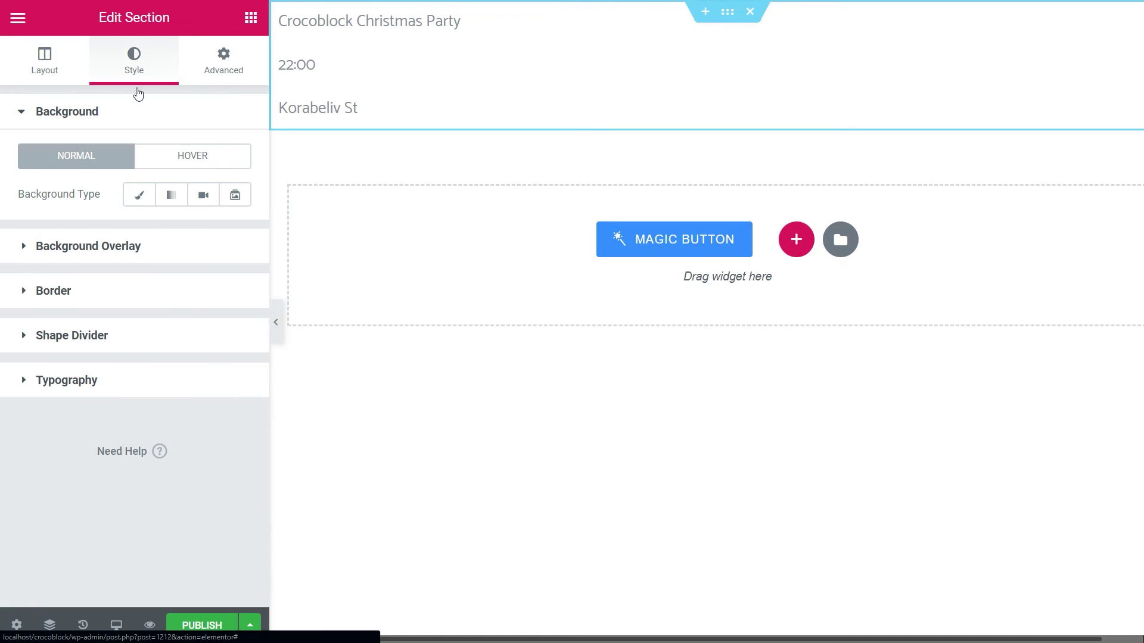
left_click(136, 199)
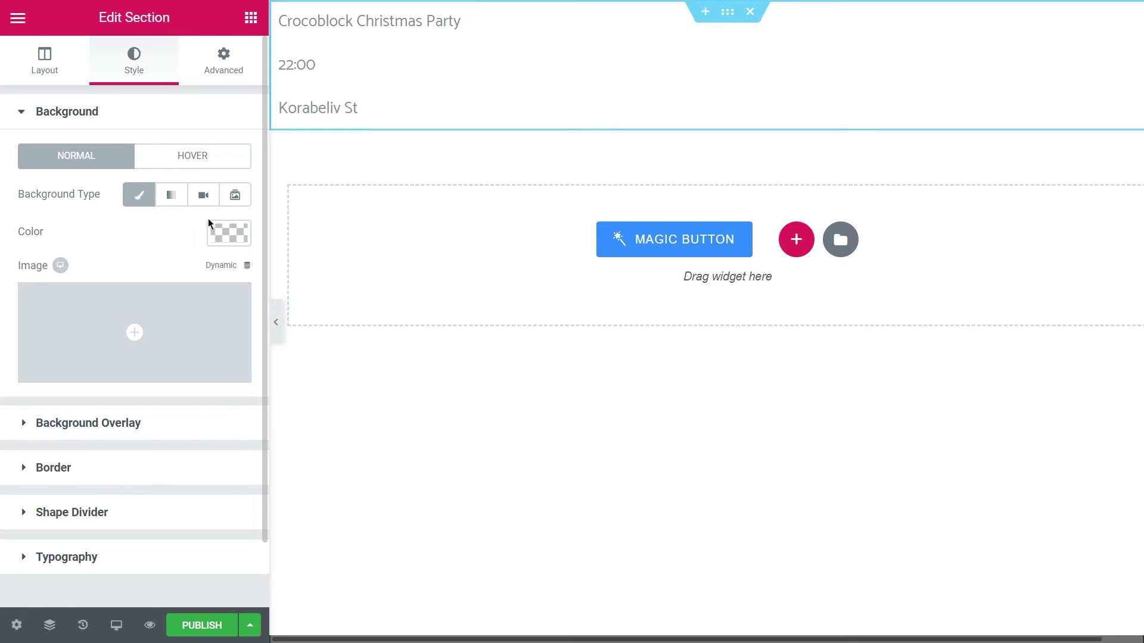
left_click(219, 268)
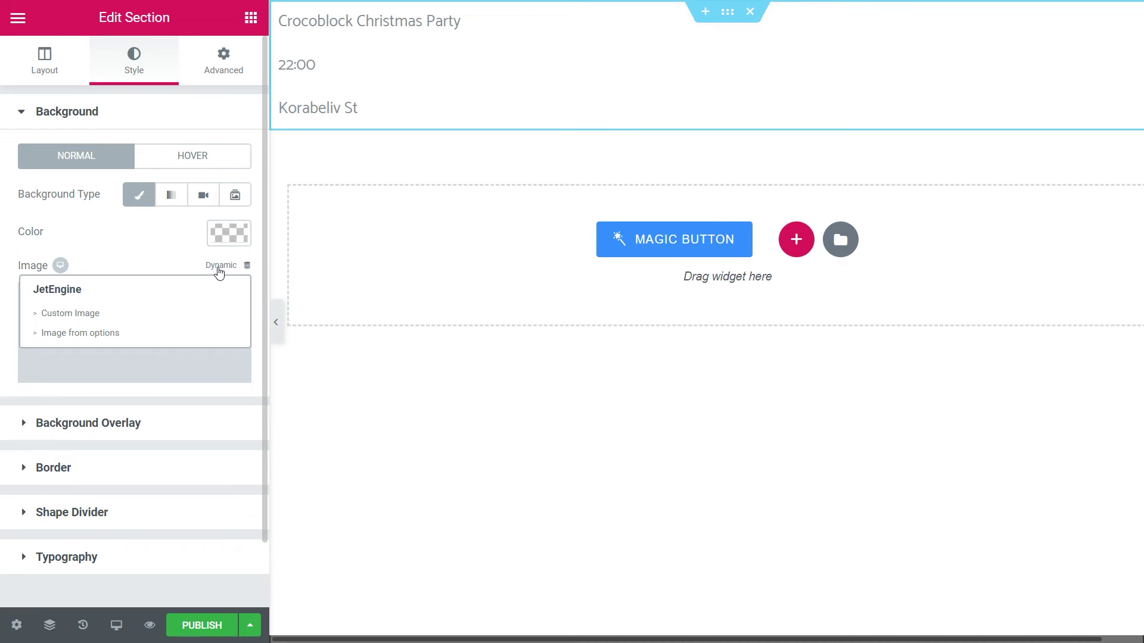
left_click(101, 312)
left_click(90, 301)
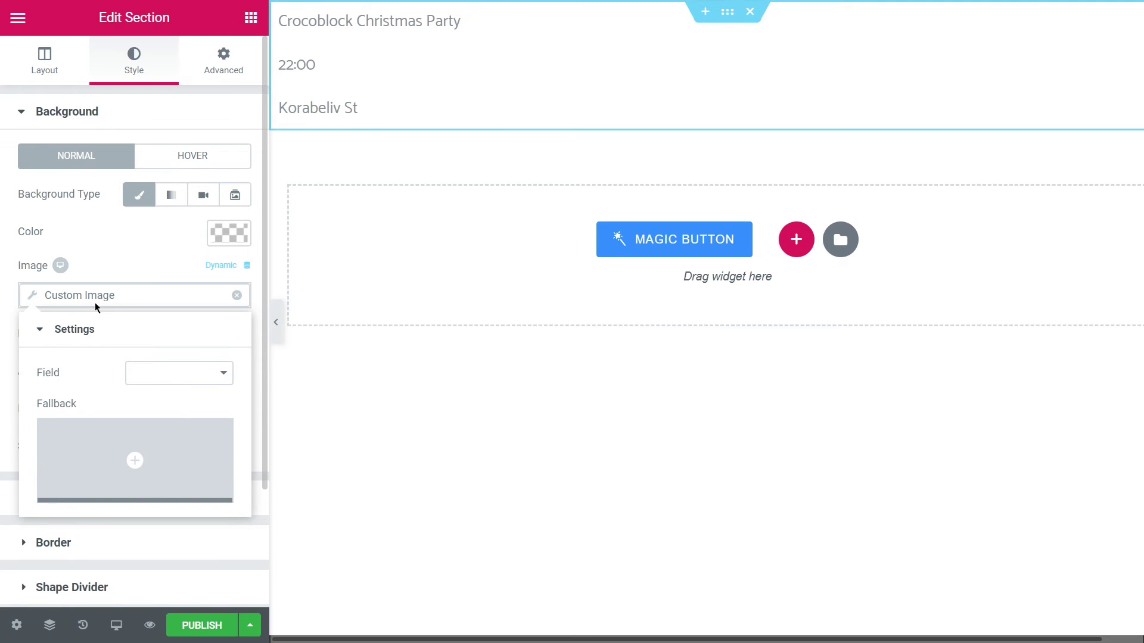
left_click(143, 379)
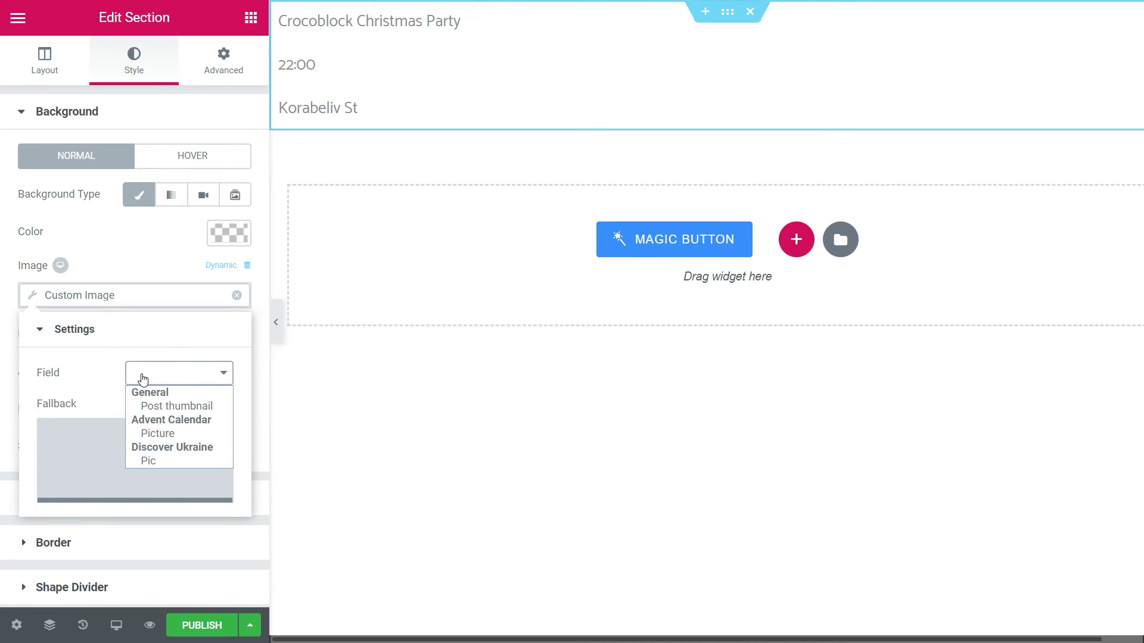
left_click(157, 433)
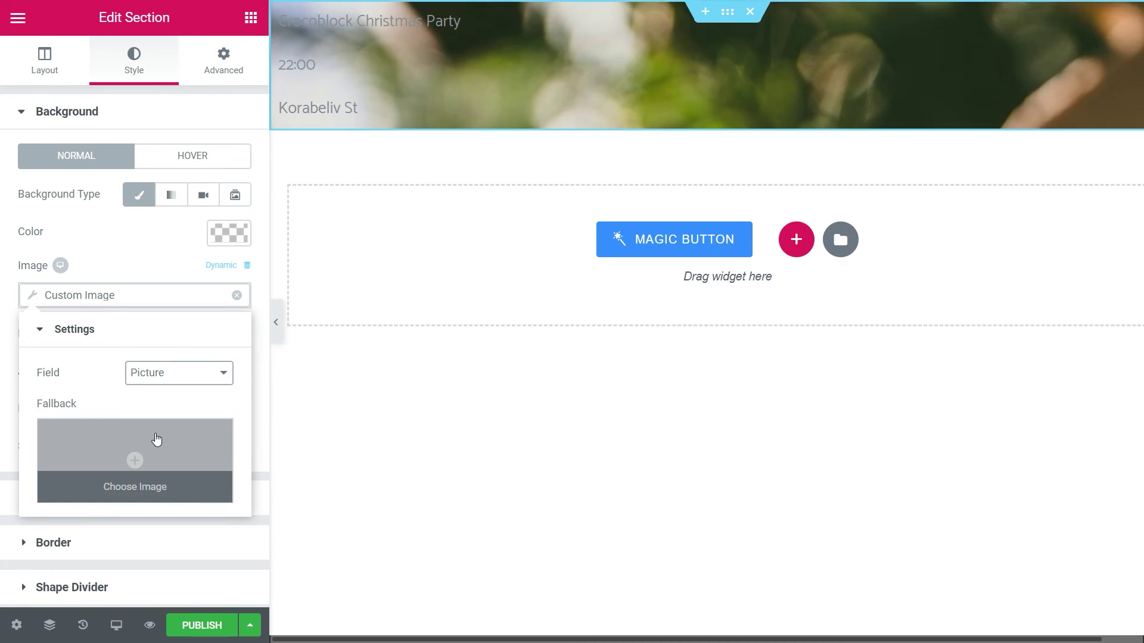
left_click(112, 266)
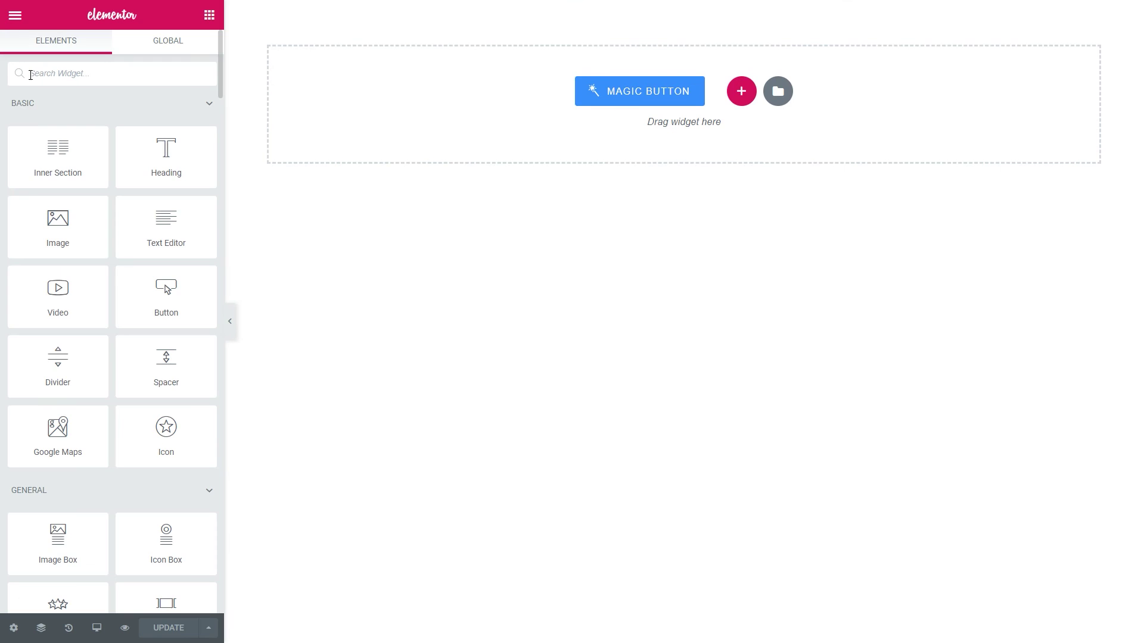
Add a JetEngine Calendar using Christmas Events, grouped by the 'date' field, starting from a custom month
left_click(30, 75)
type("Cale")
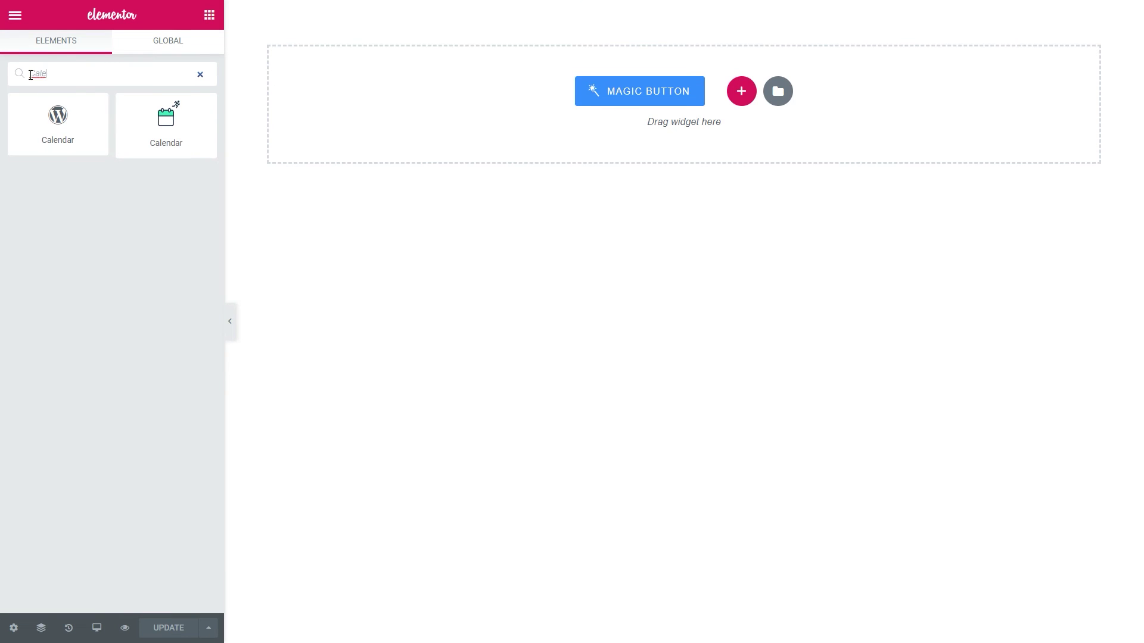
left_click_drag(120, 115, 286, 115)
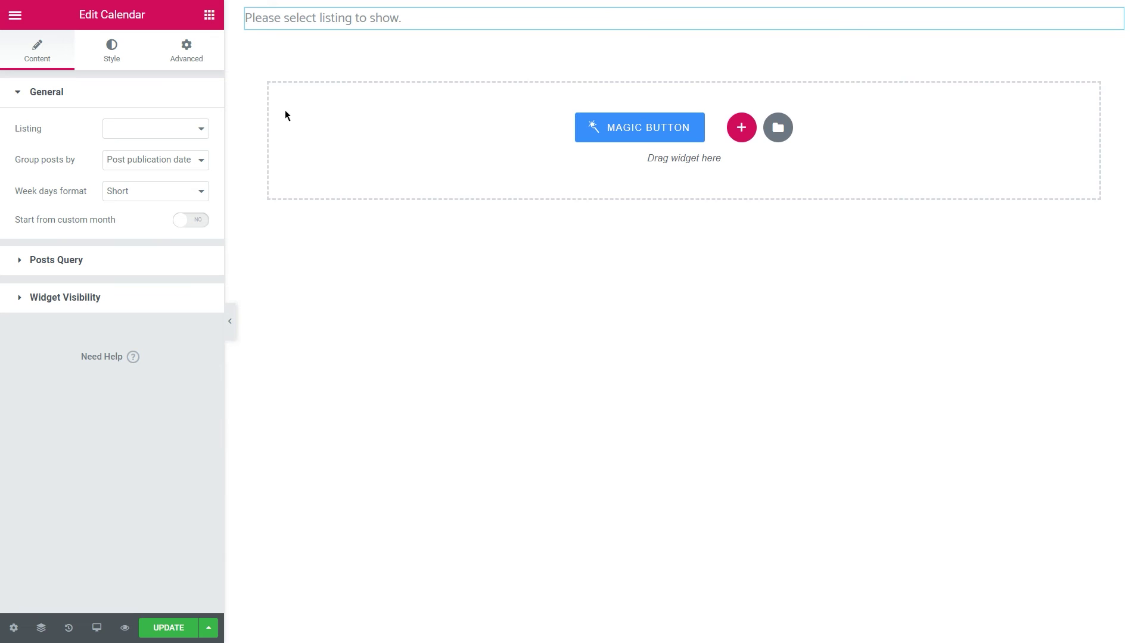
left_click(205, 134)
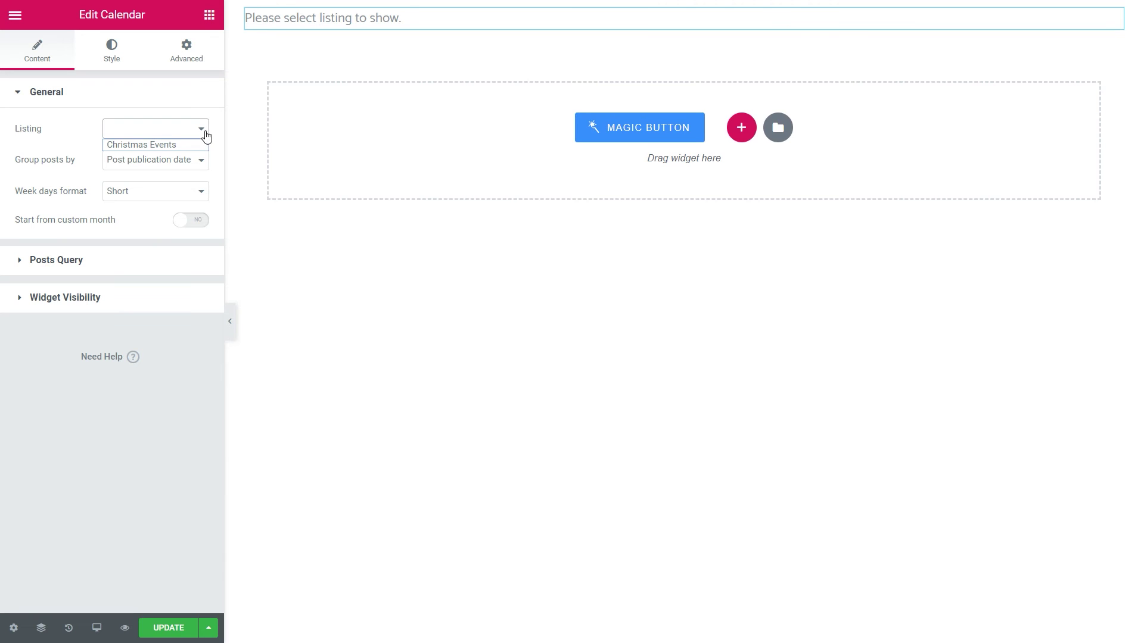
left_click(195, 145)
left_click(197, 160)
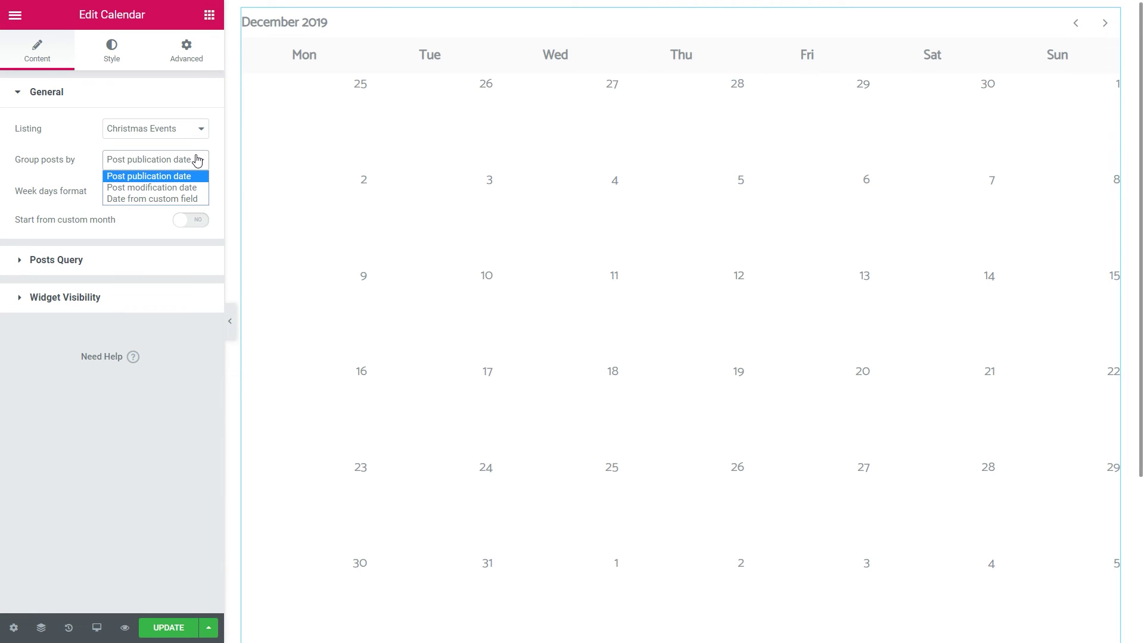
left_click(200, 200)
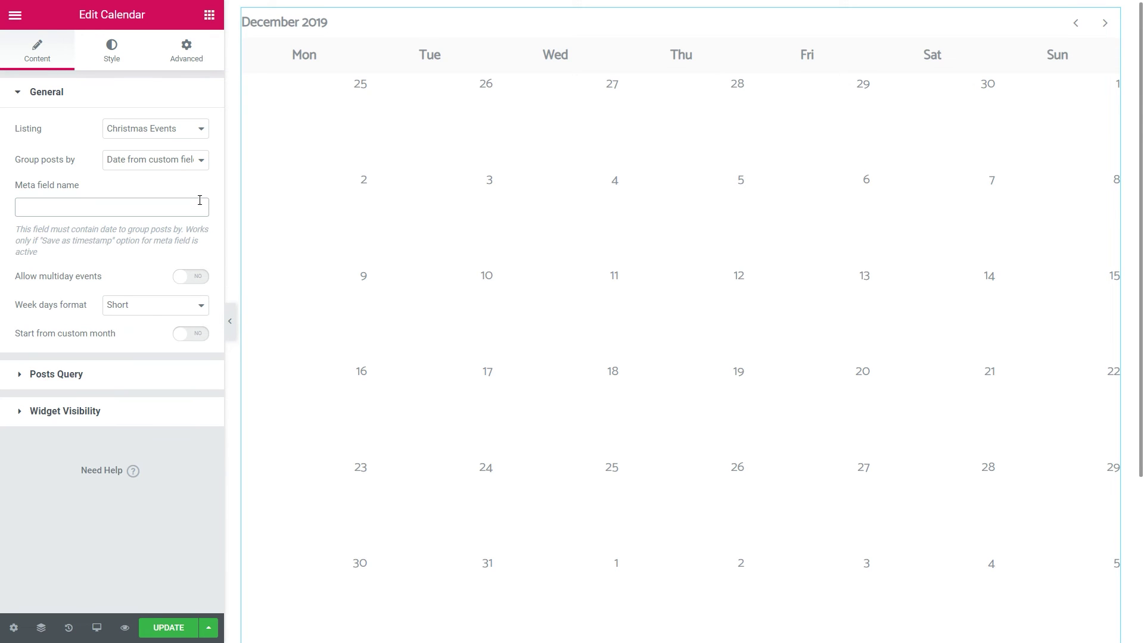
left_click(200, 203)
type("date")
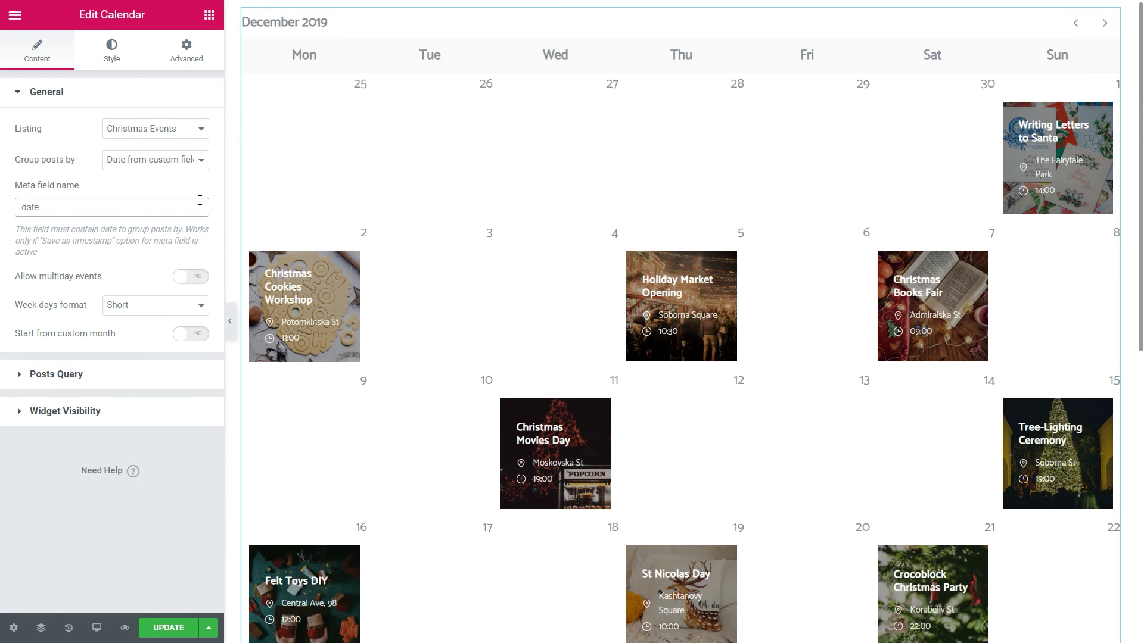
left_click(204, 335)
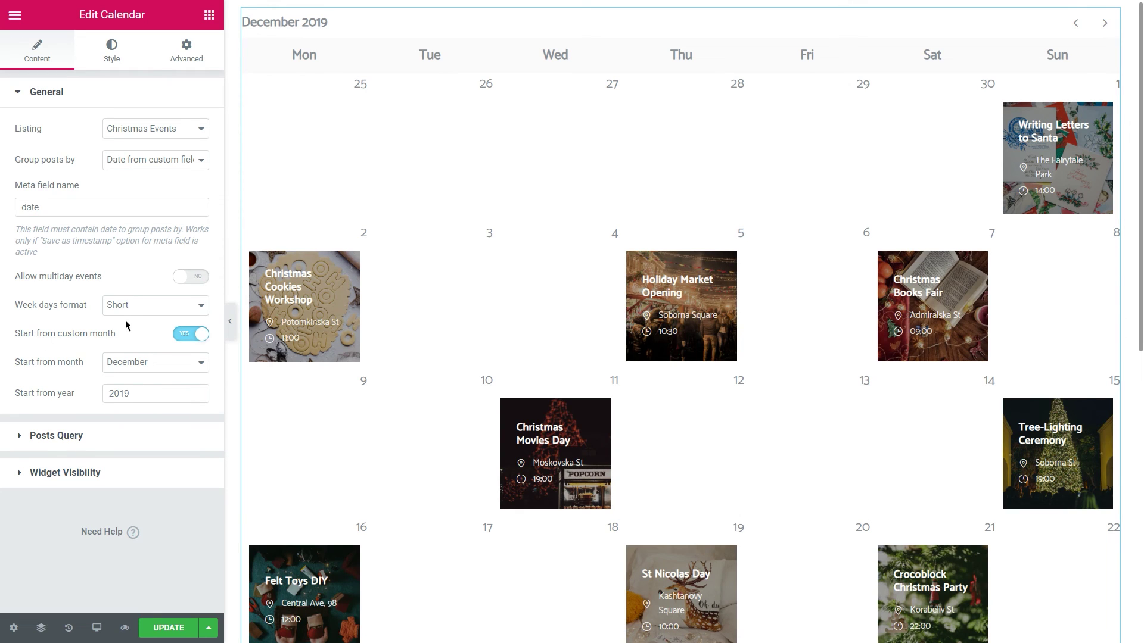
Style the calendar caption: Layout 3, dark grey label colour, bottom padding 15
left_click(98, 64)
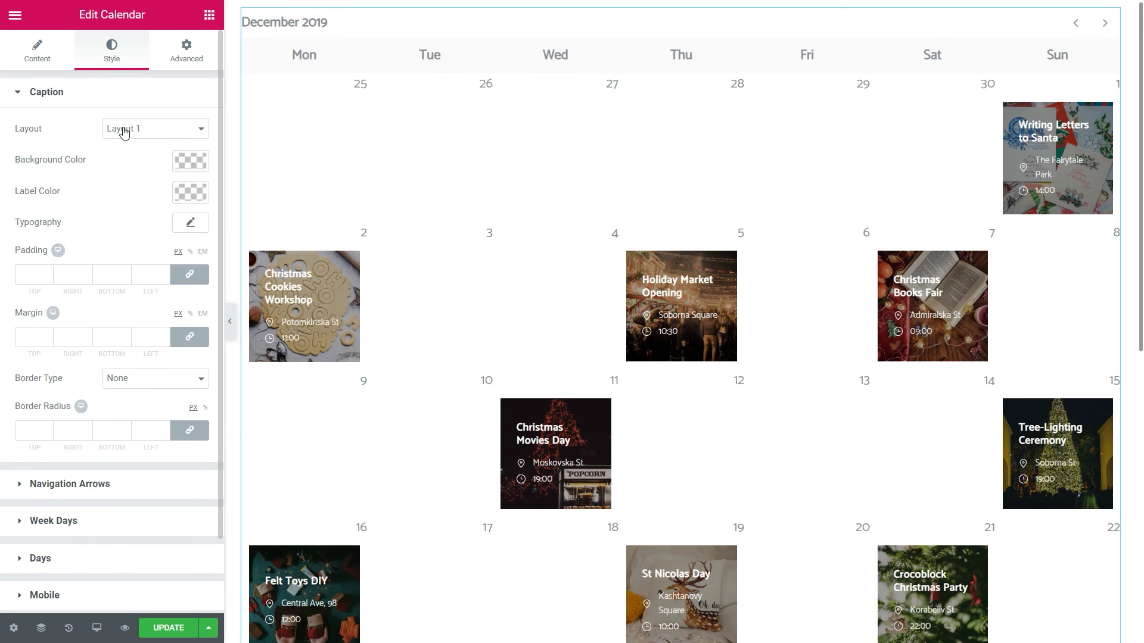
left_click(132, 129)
left_click(129, 172)
left_click(190, 192)
key("ctrl+v")
left_click(122, 168)
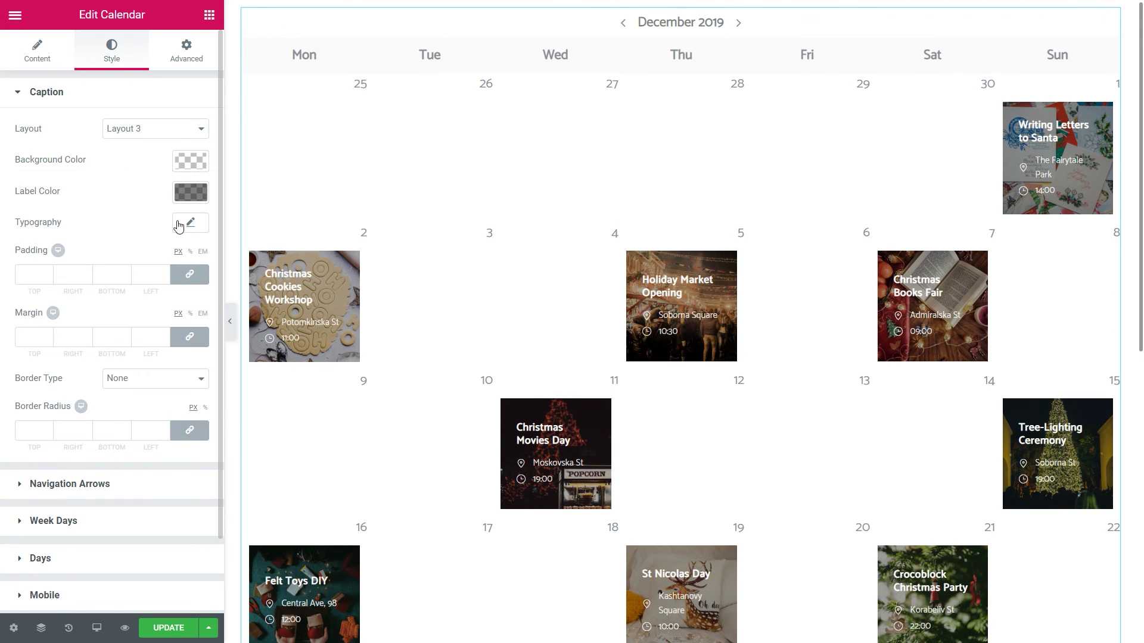
left_click(190, 222)
left_click(190, 222)
left_click(111, 274)
type("15")
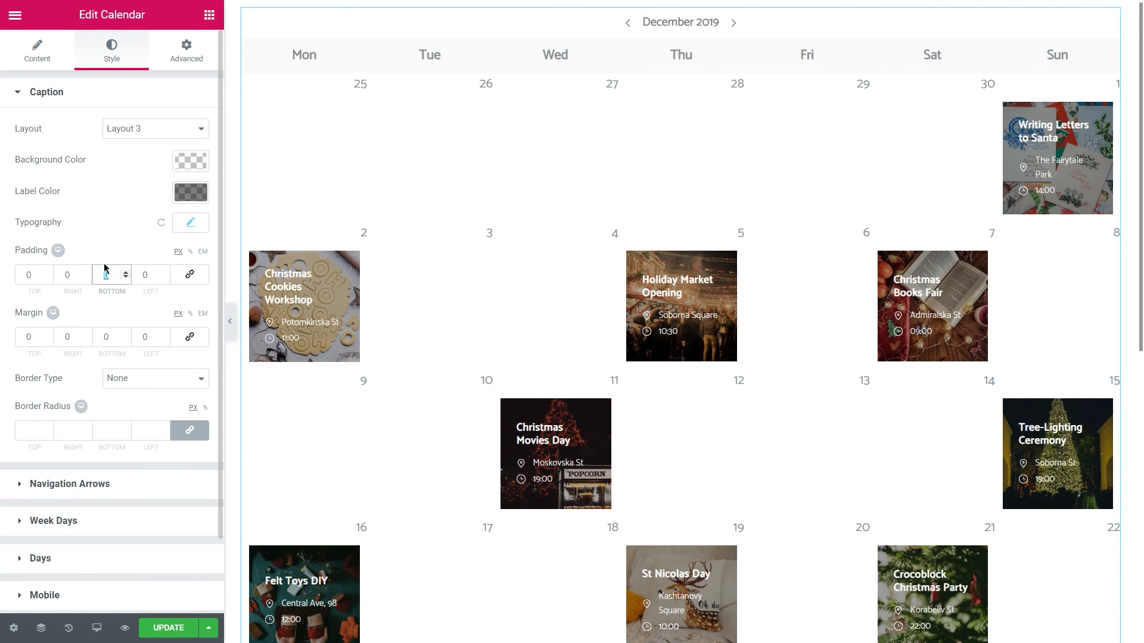
Widen the month arrow spacing and style day cells: date label weight 500, padding 0
left_click(18, 484)
left_click(117, 183)
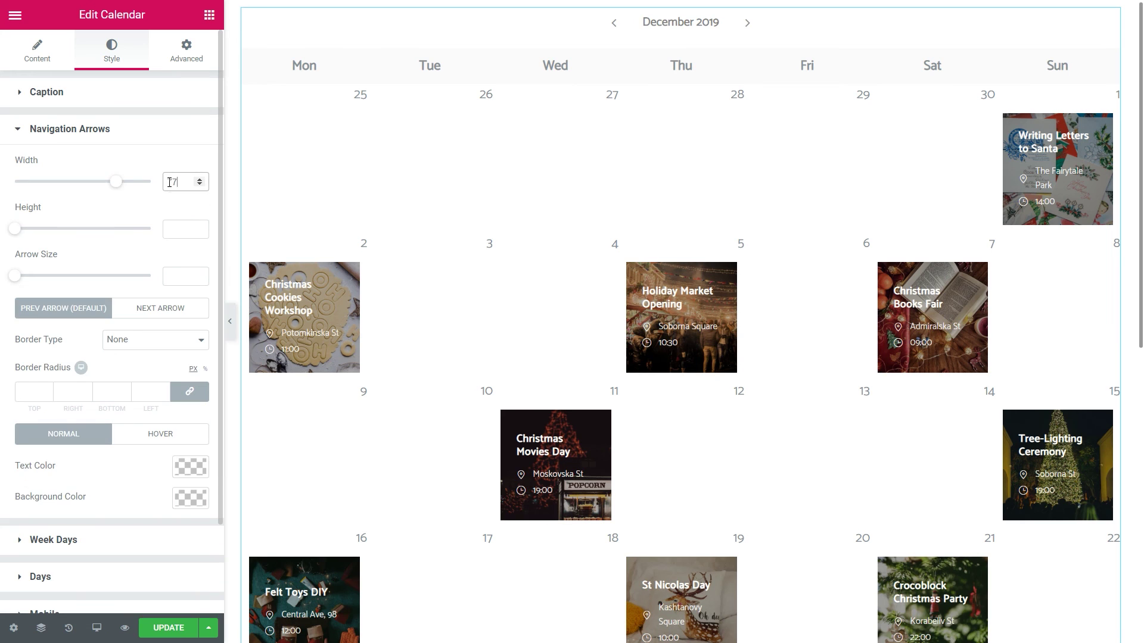
left_click(9, 128)
left_click(18, 166)
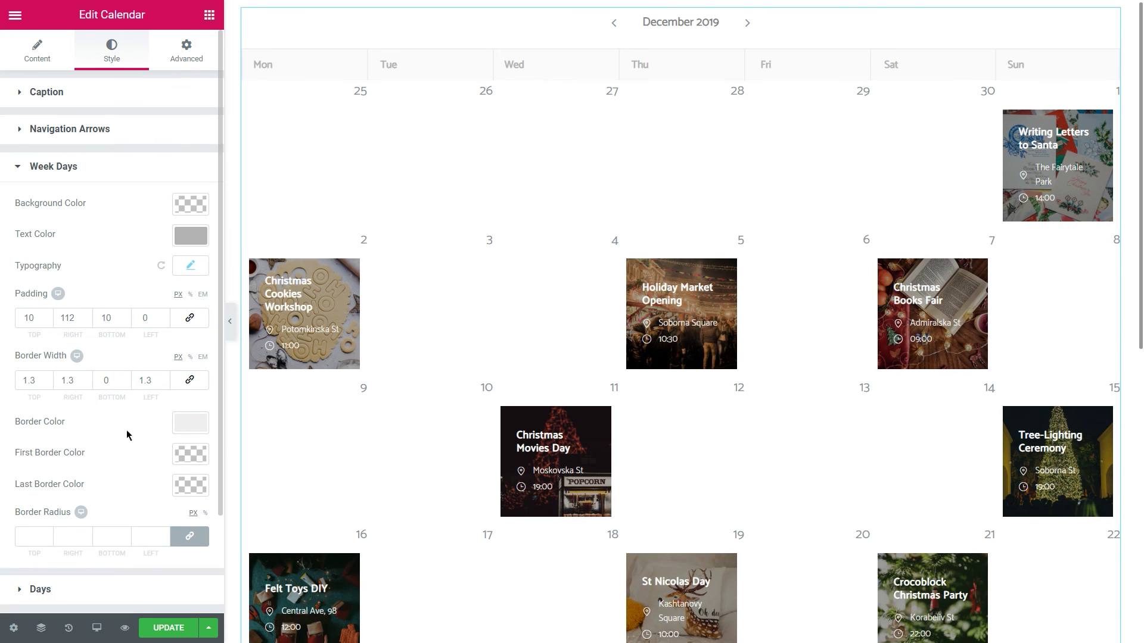
left_click(18, 589)
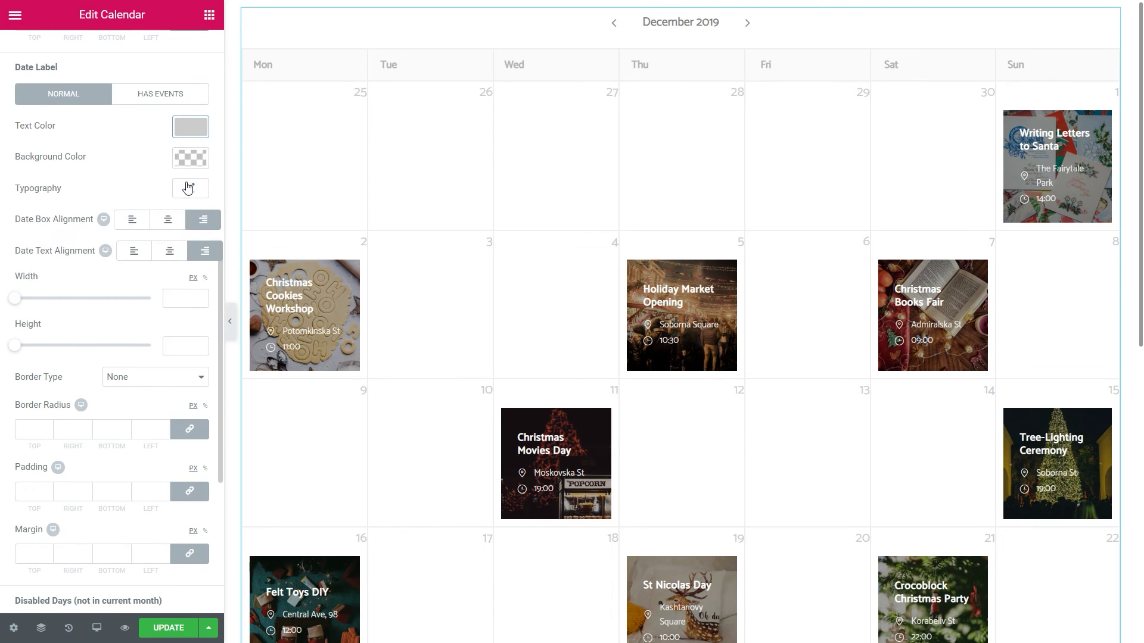
left_click(190, 187)
left_click(150, 310)
left_click(122, 373)
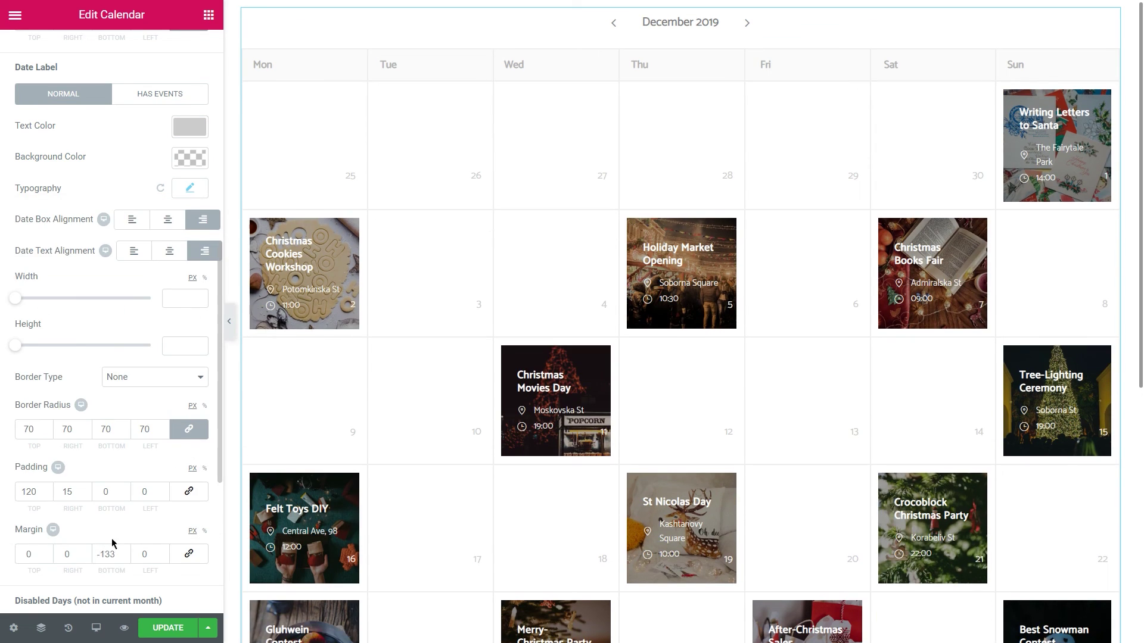
scroll(112, 540, "up", 7)
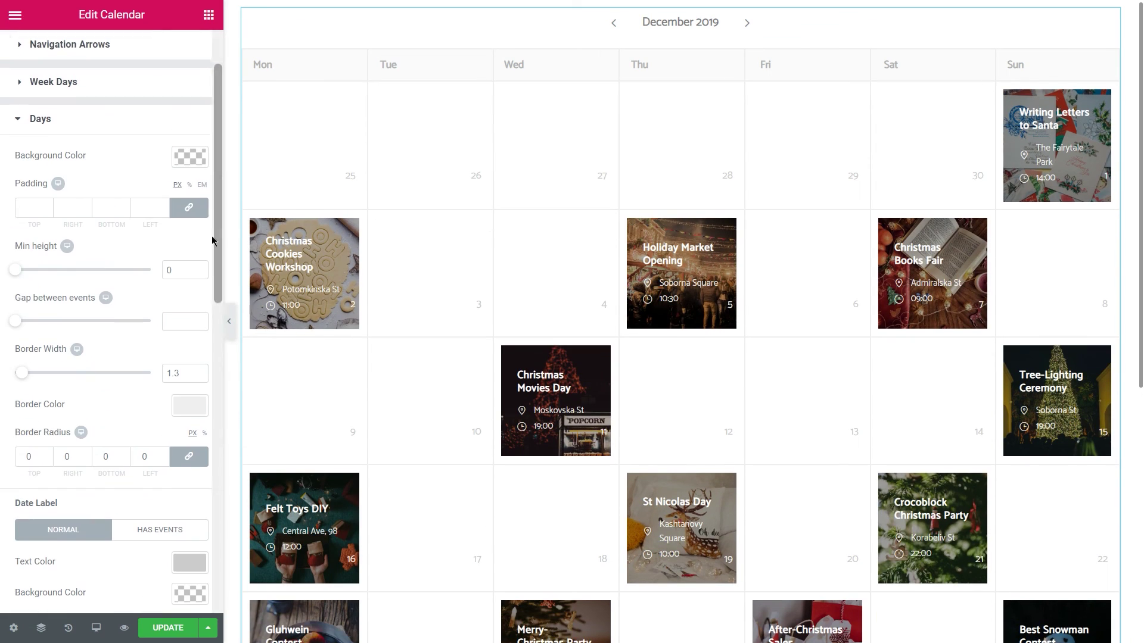
left_click(191, 212)
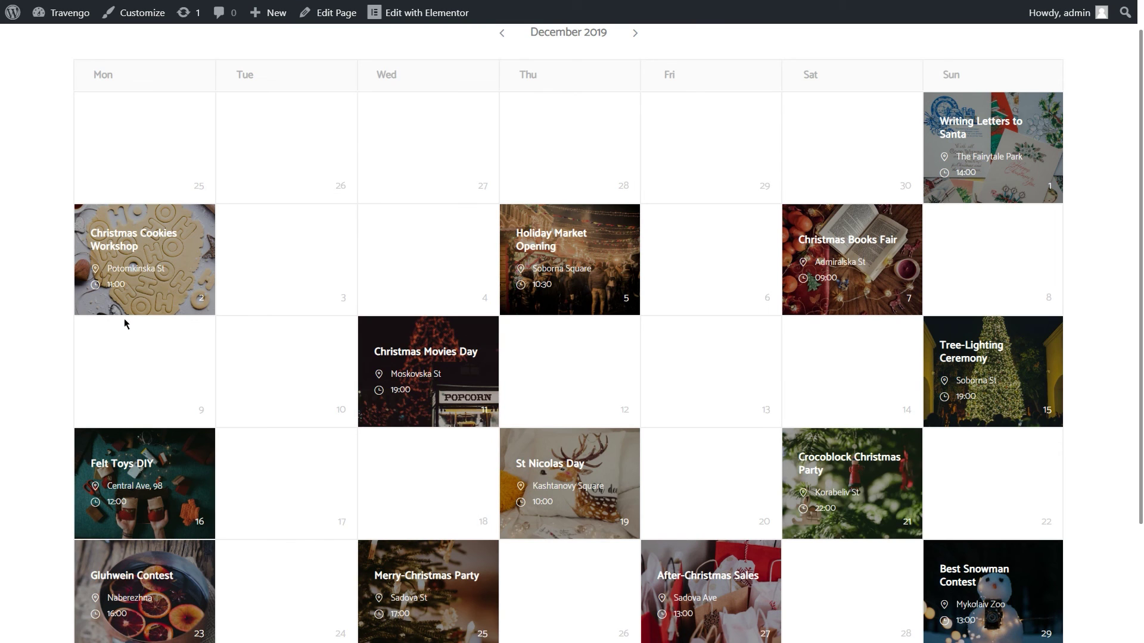
scroll(124, 318, "down", 3)
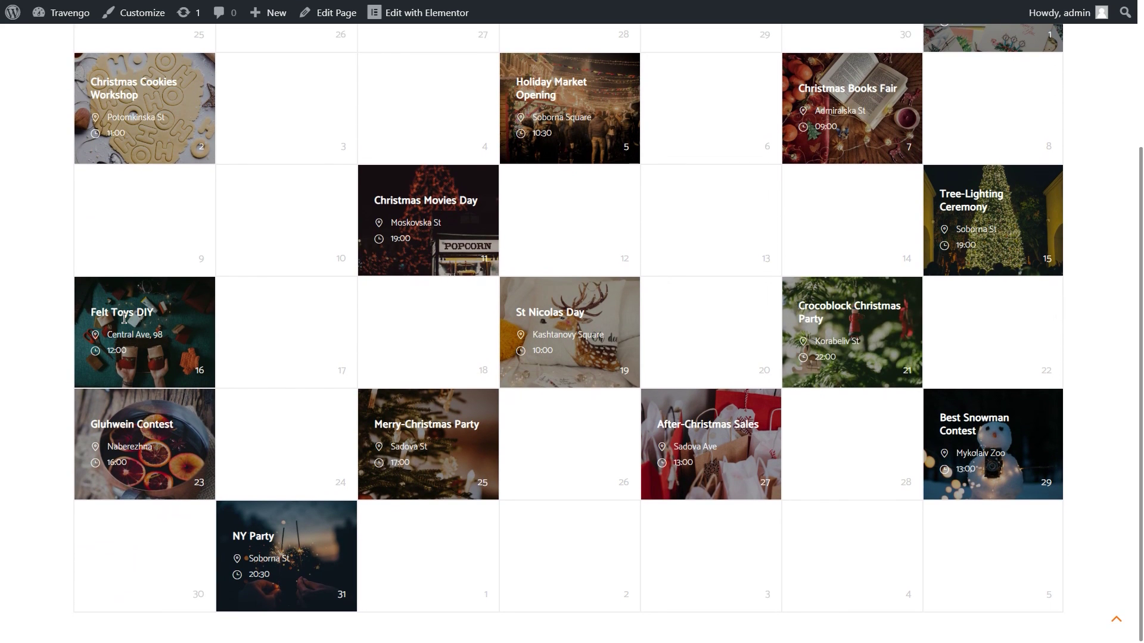